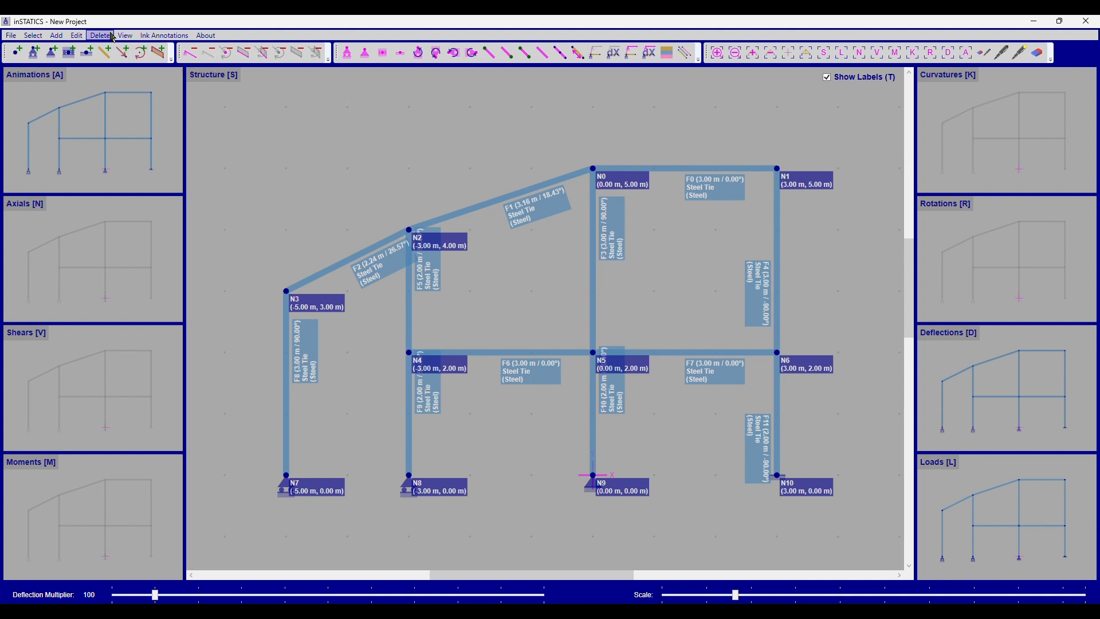
pyautogui.click(59, 37)
pyautogui.click(86, 61)
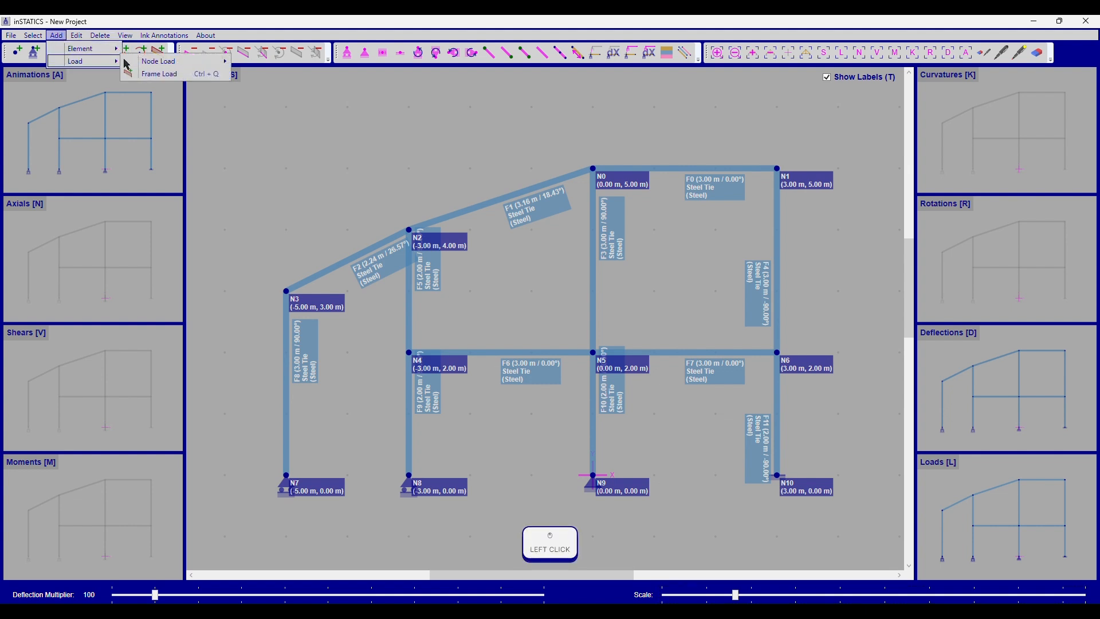
pyautogui.click(183, 62)
pyautogui.click(304, 63)
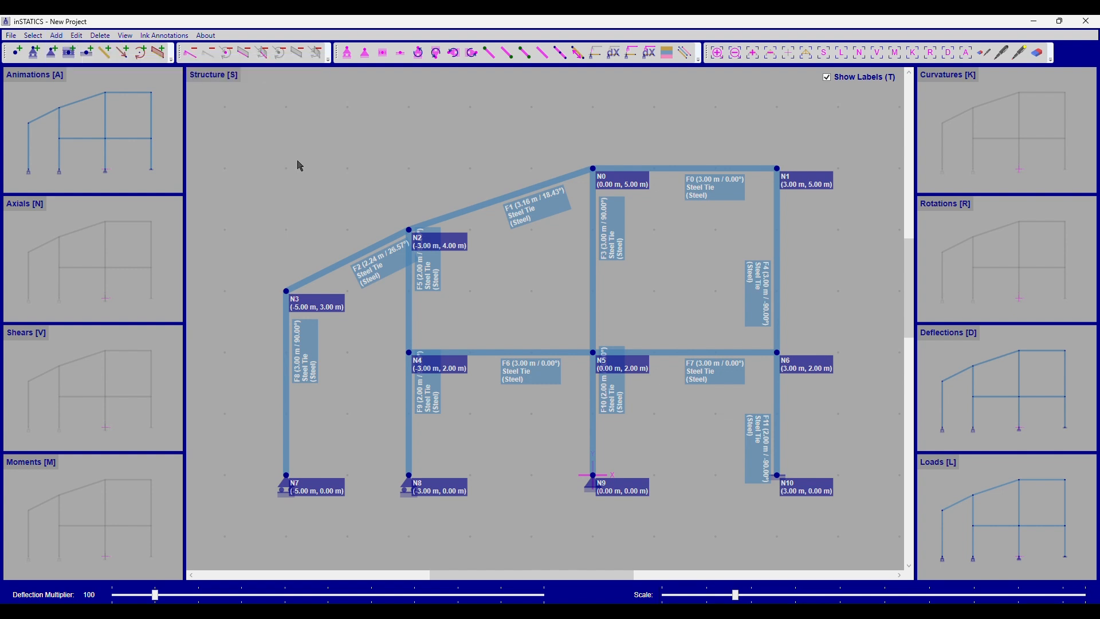
pyautogui.hotkey('ctrl', 'p')
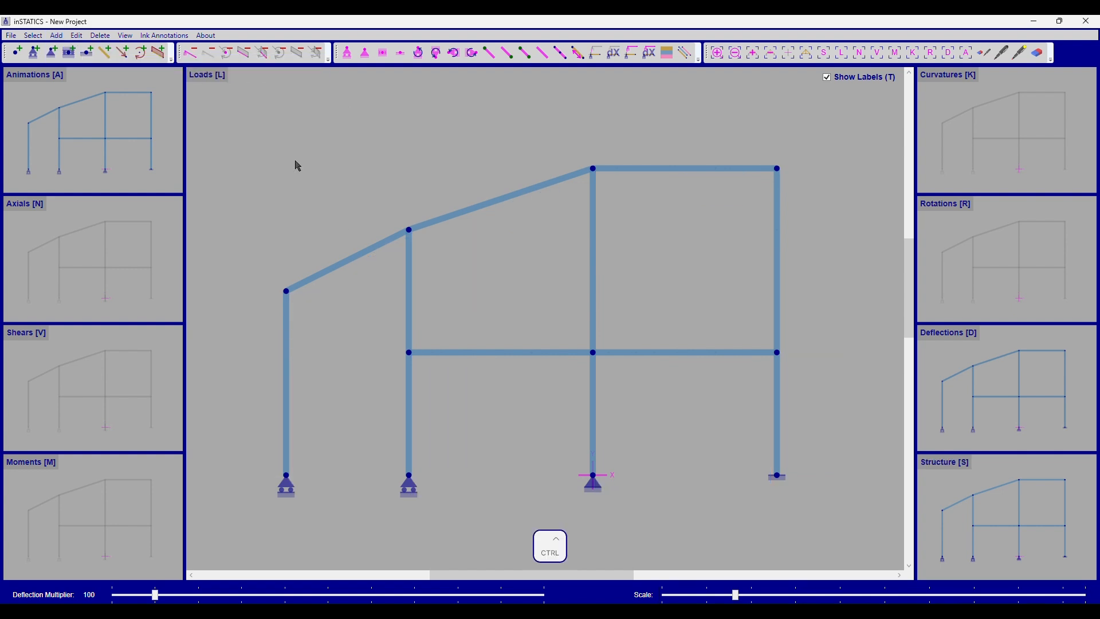
pyautogui.hotkey('ctrl', 't')
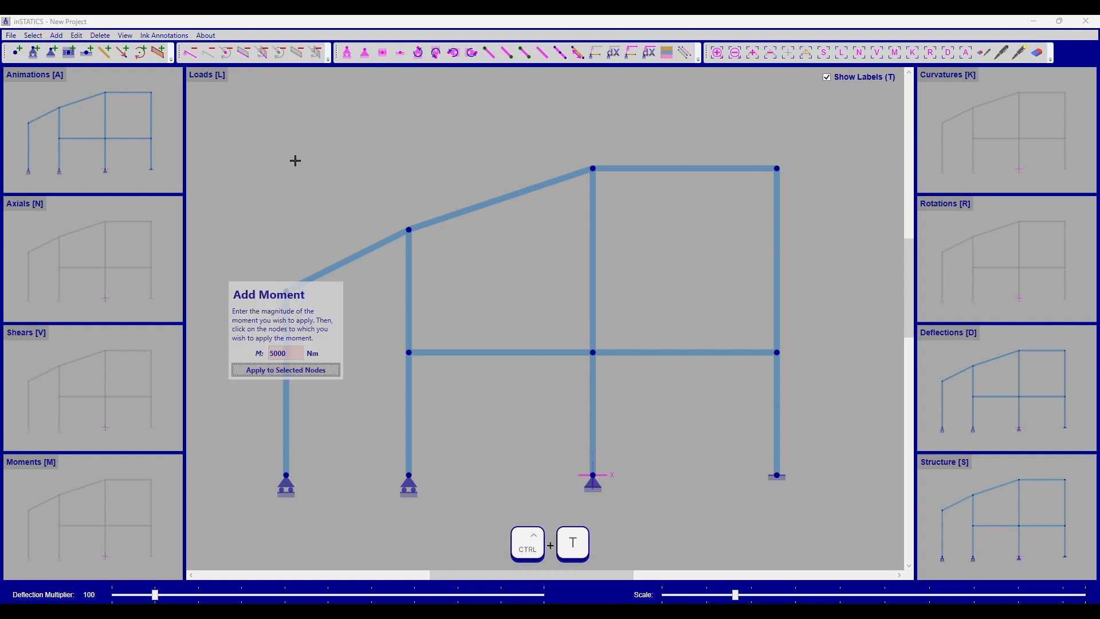
# Step: Start adding a node force, move its dialog clear of the frame, and compare Polar with Cartesian entry, ending on Cartesian
pyautogui.hotkey('ctrl', 'p')
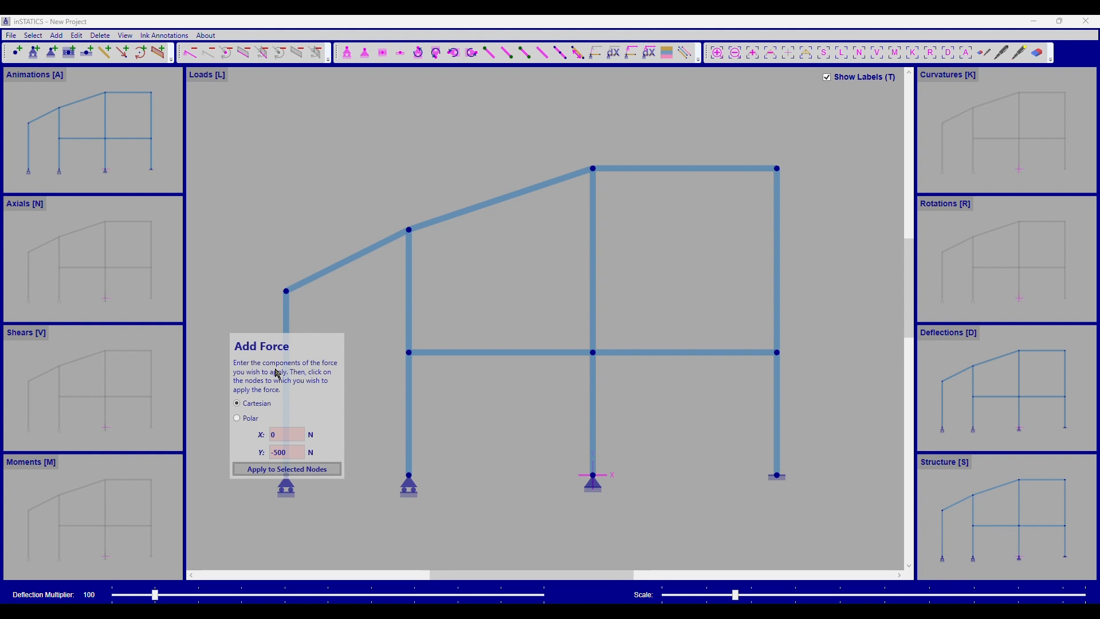
pyautogui.moveTo(277, 373); pyautogui.dragTo(271, 108)
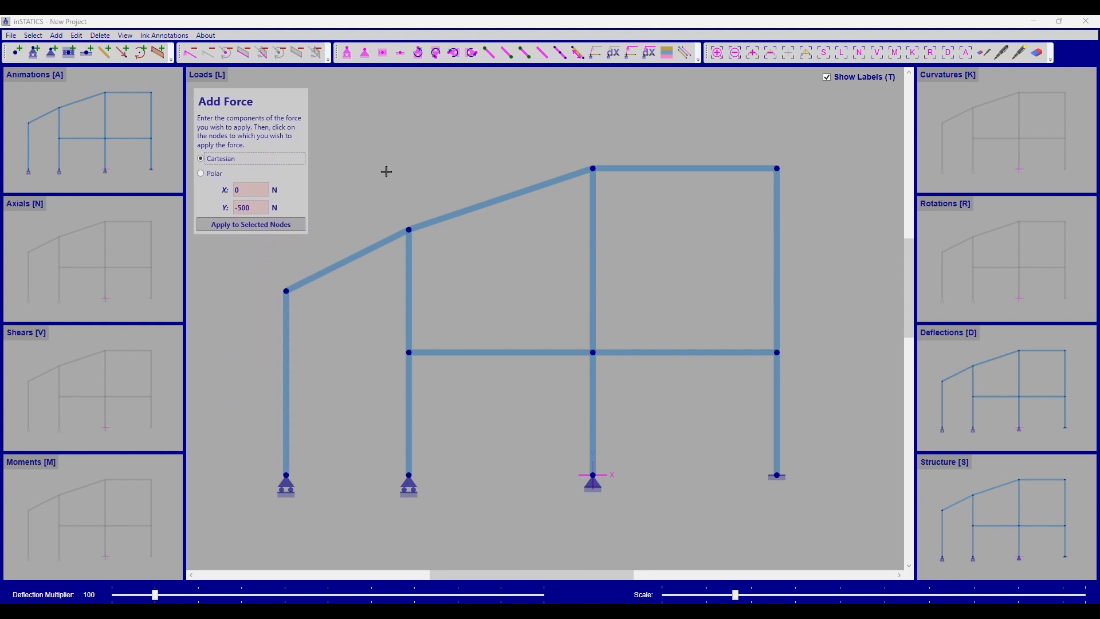
pyautogui.click(212, 175)
pyautogui.click(220, 162)
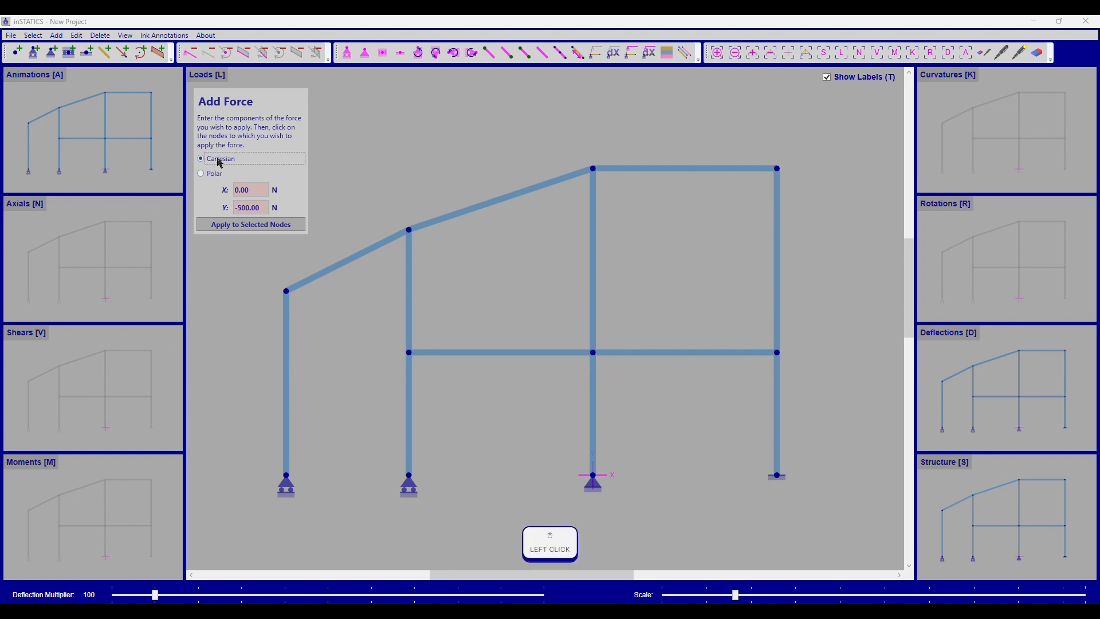
pyautogui.click(212, 174)
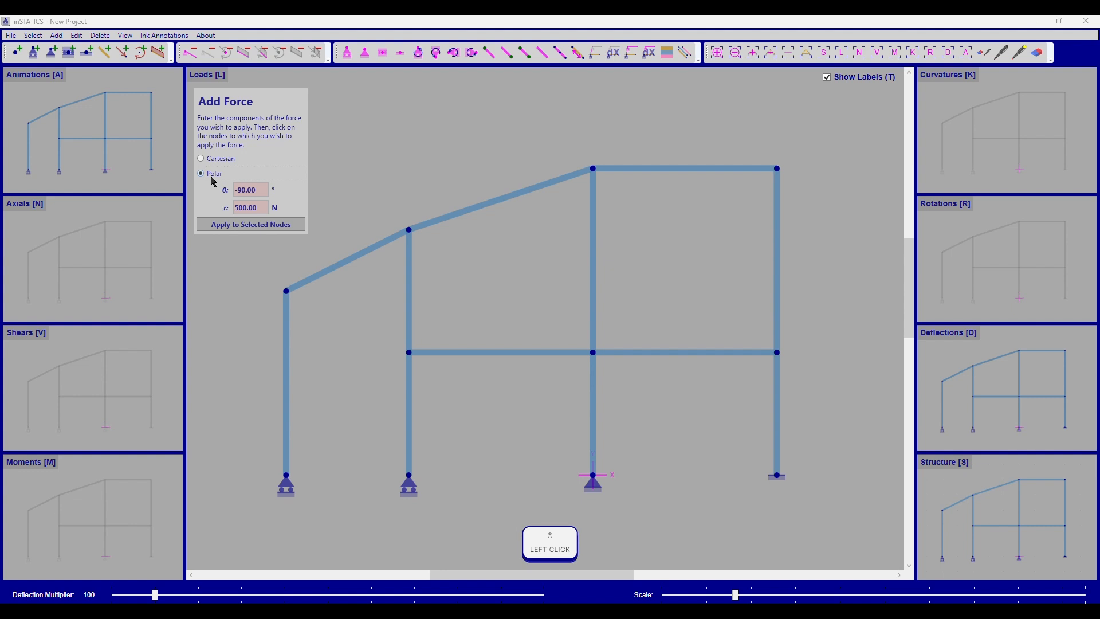
pyautogui.click(220, 163)
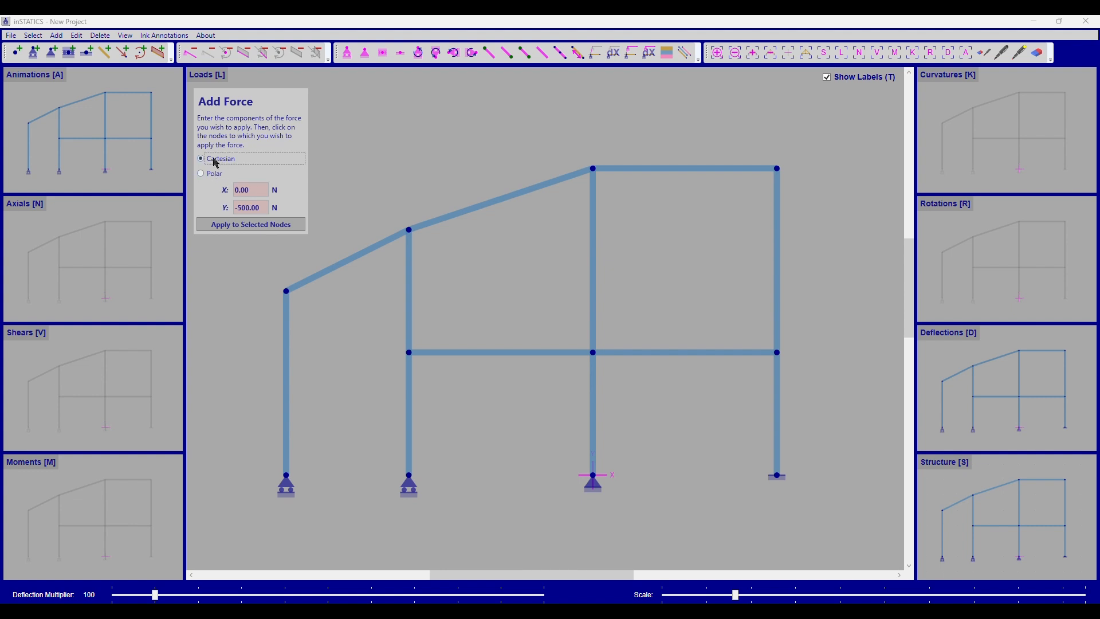
pyautogui.click(211, 176)
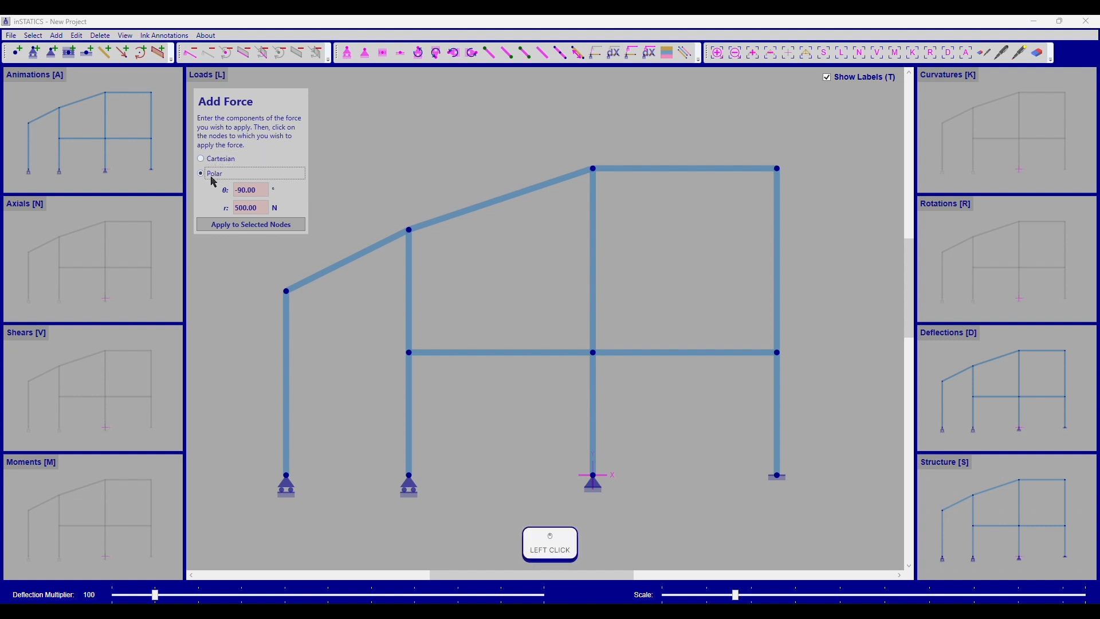
pyautogui.click(217, 158)
# Step: Set the force to X 1000 N and Y 0 N, and apply it twice to the roof peak node N0 and once to N1
pyautogui.click(240, 189)
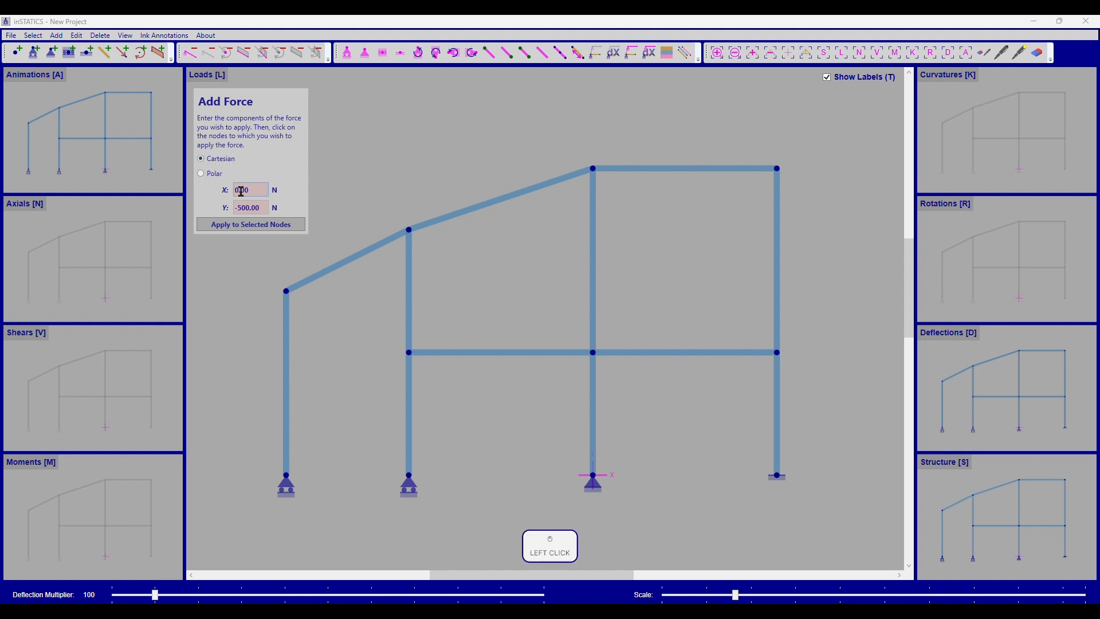
pyautogui.write('1000')
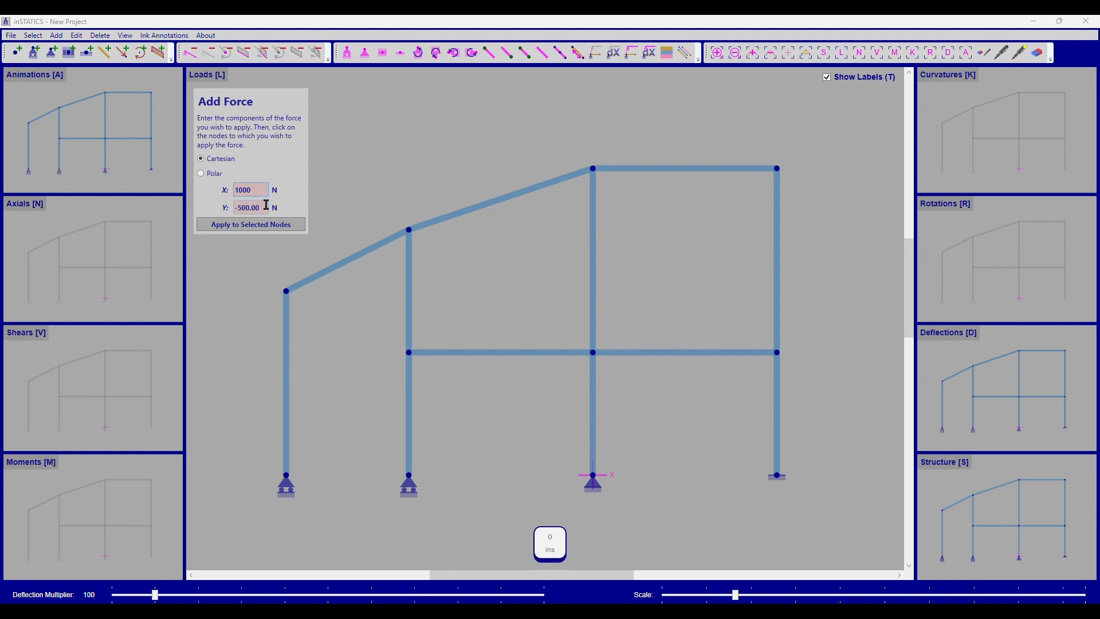
pyautogui.press('Tab')
pyautogui.write('0')
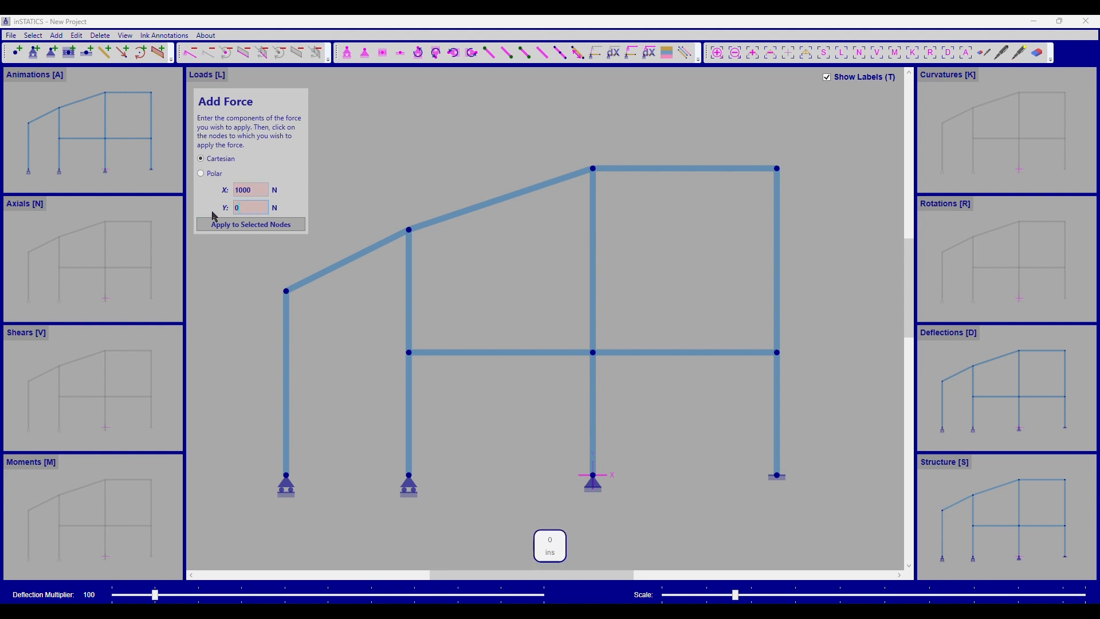
pyautogui.click(593, 168)
pyautogui.click(593, 168)
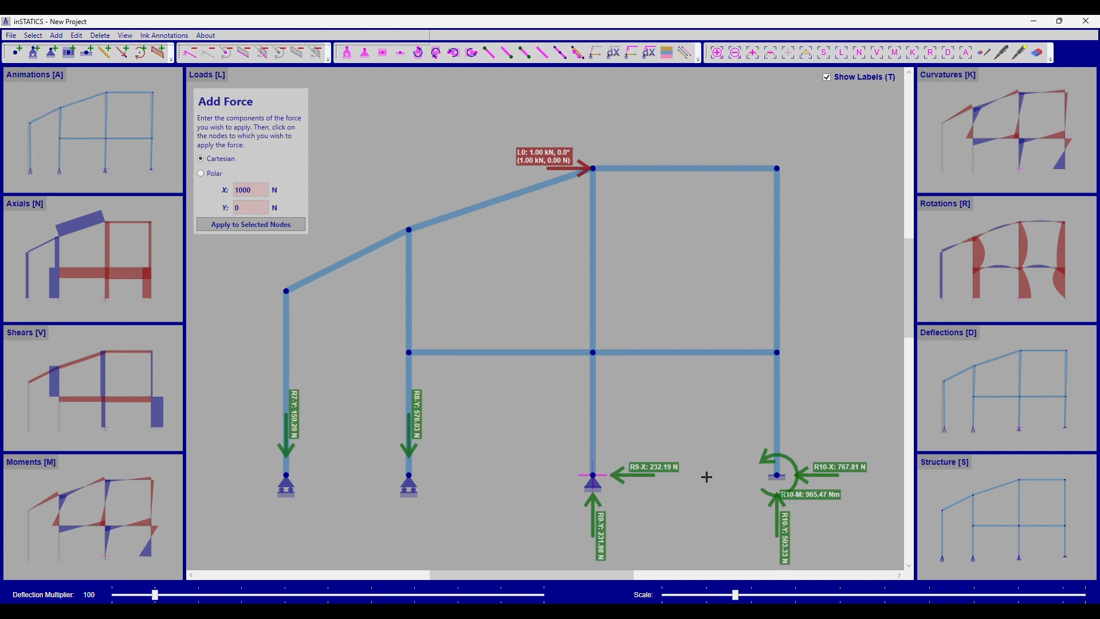
pyautogui.click(593, 168)
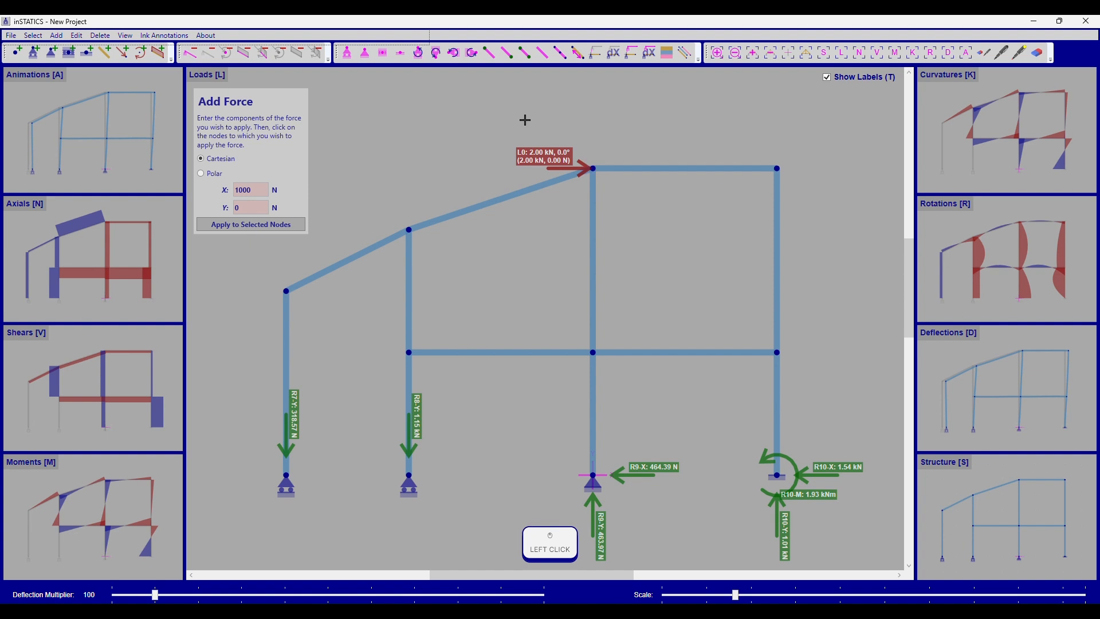
pyautogui.click(777, 169)
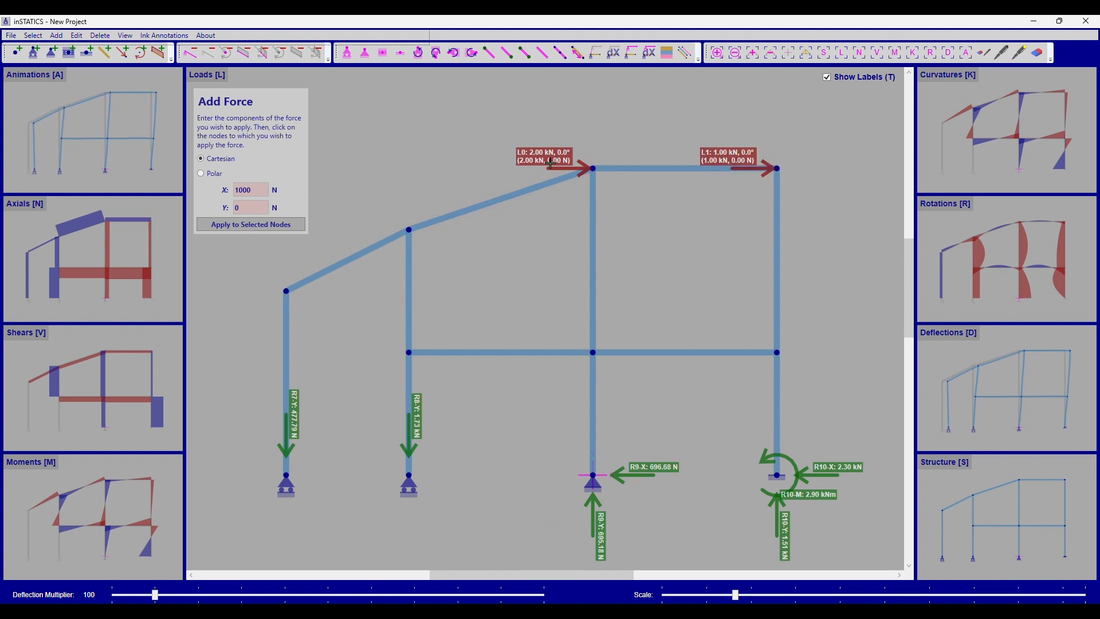
pyautogui.rightClick(653, 132)
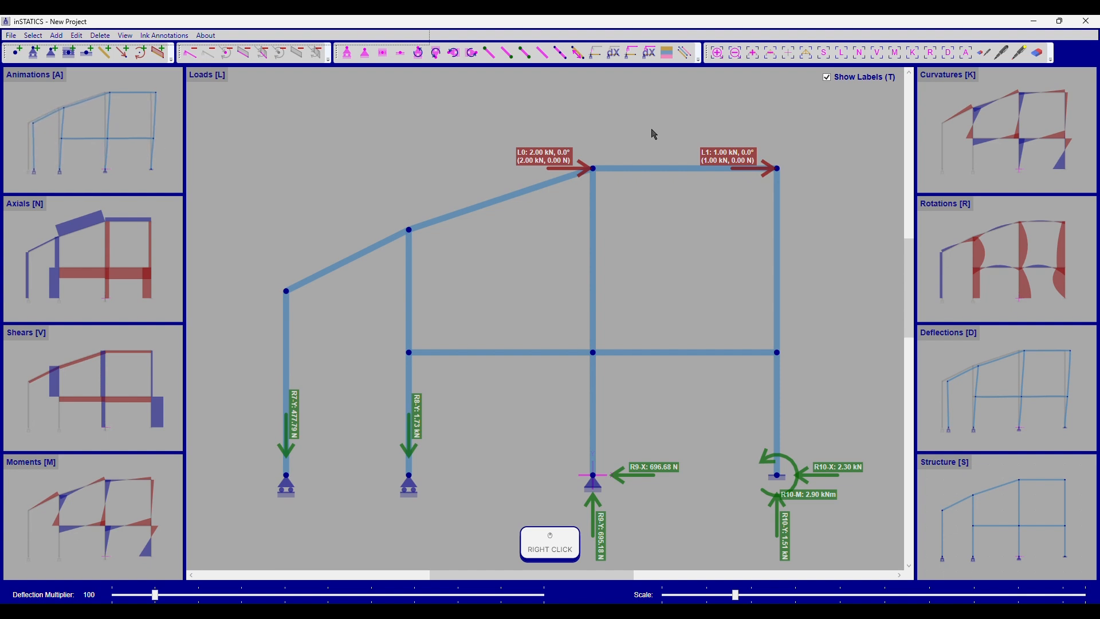
# Step: Apply a force of X 0 N and Y -500 N to the selected floor beam nodes N5 and N6 together
pyautogui.click(593, 352)
pyautogui.click(772, 353)
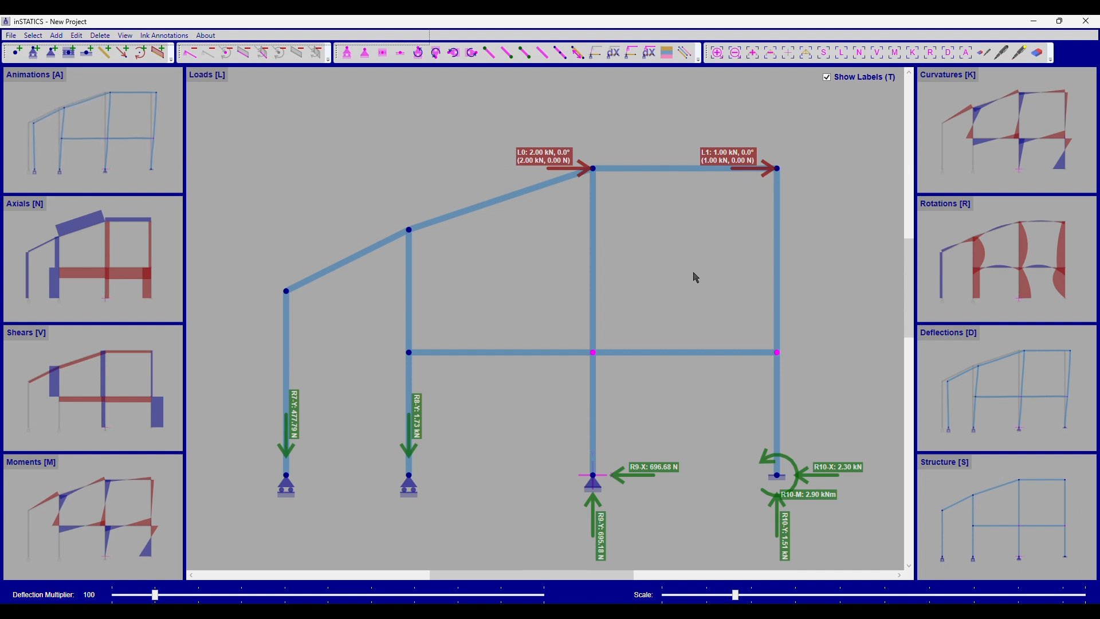
pyautogui.hotkey('ctrl', 'p')
pyautogui.moveTo(253, 193); pyautogui.dragTo(217, 187)
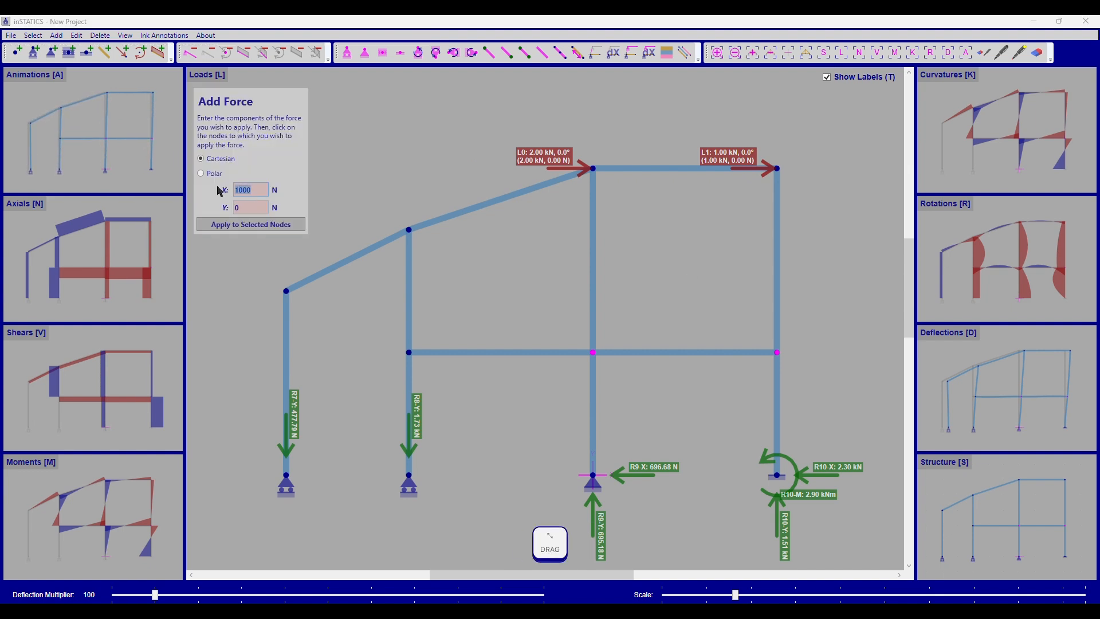
pyautogui.write('0')
pyautogui.press('Tab')
pyautogui.write('-')
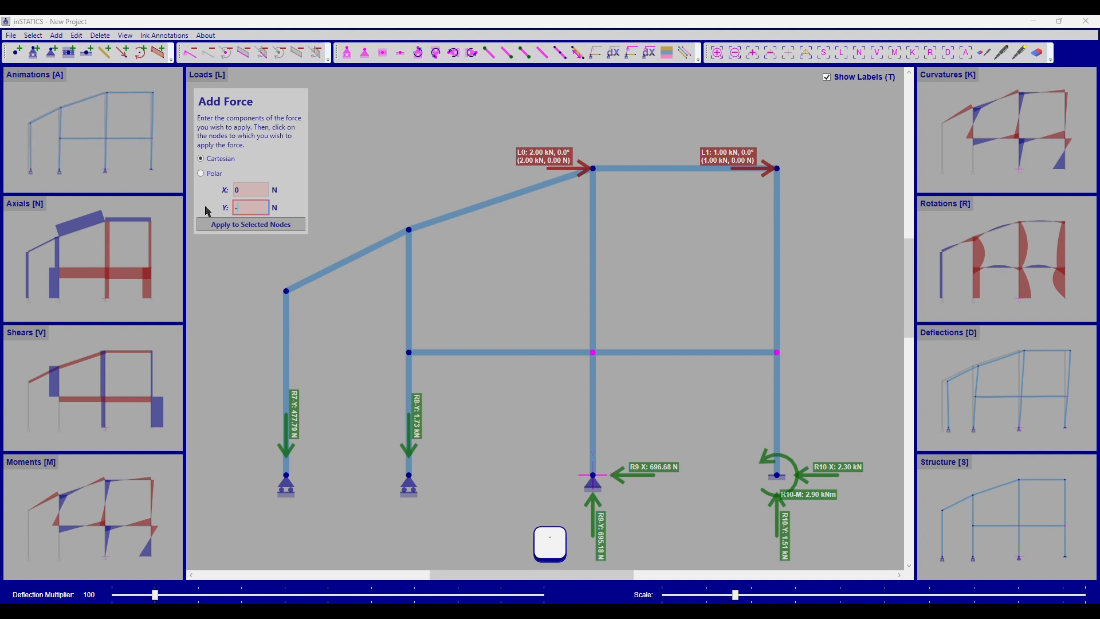
pyautogui.write('500')
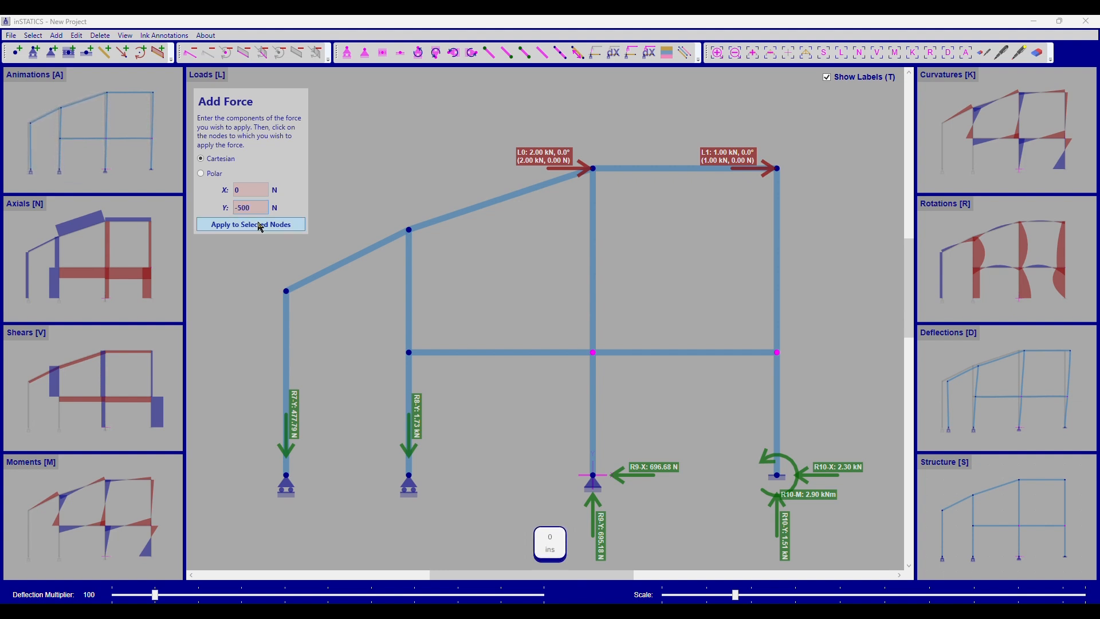
pyautogui.click(261, 224)
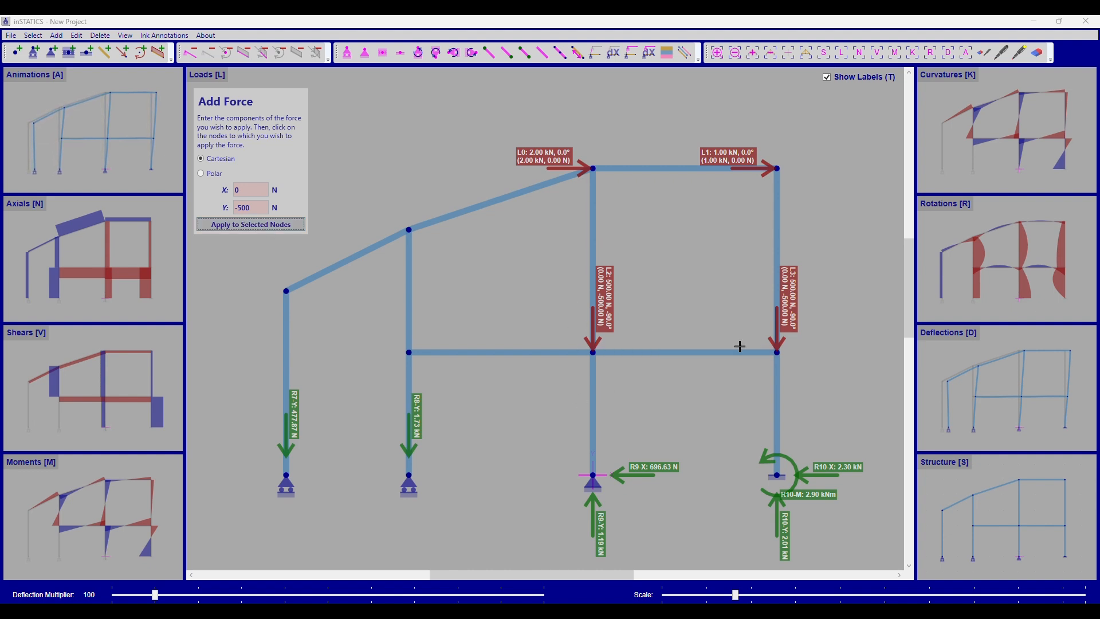
# Step: Apply the same 500 N downward force once more to N5, once to N4, and twice to the roof peak node N0
pyautogui.click(593, 352)
pyautogui.click(409, 352)
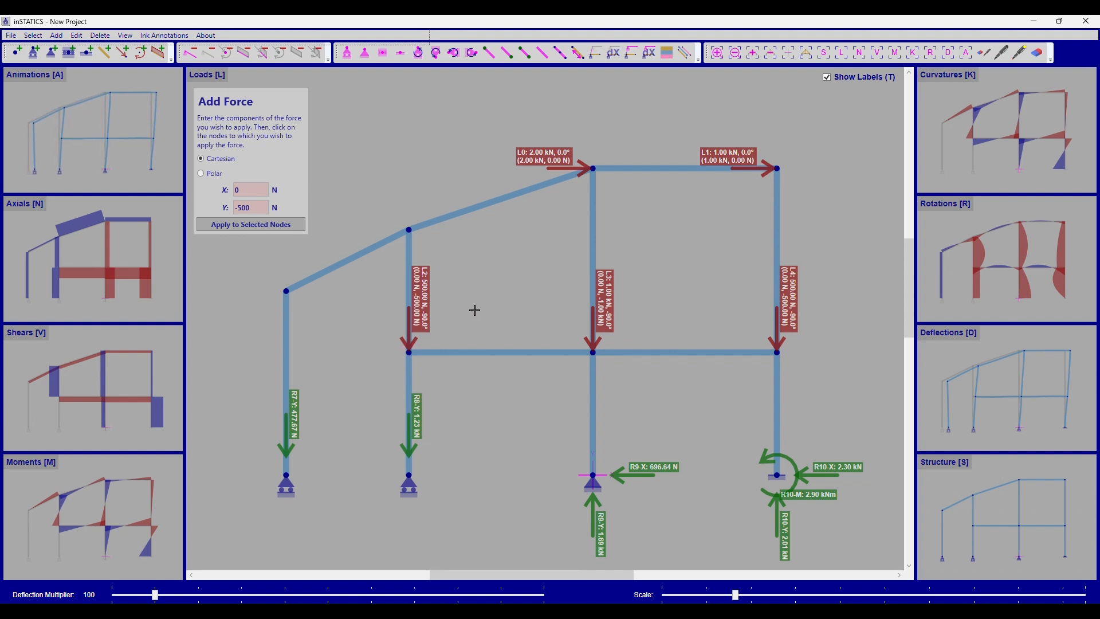
pyautogui.click(594, 169)
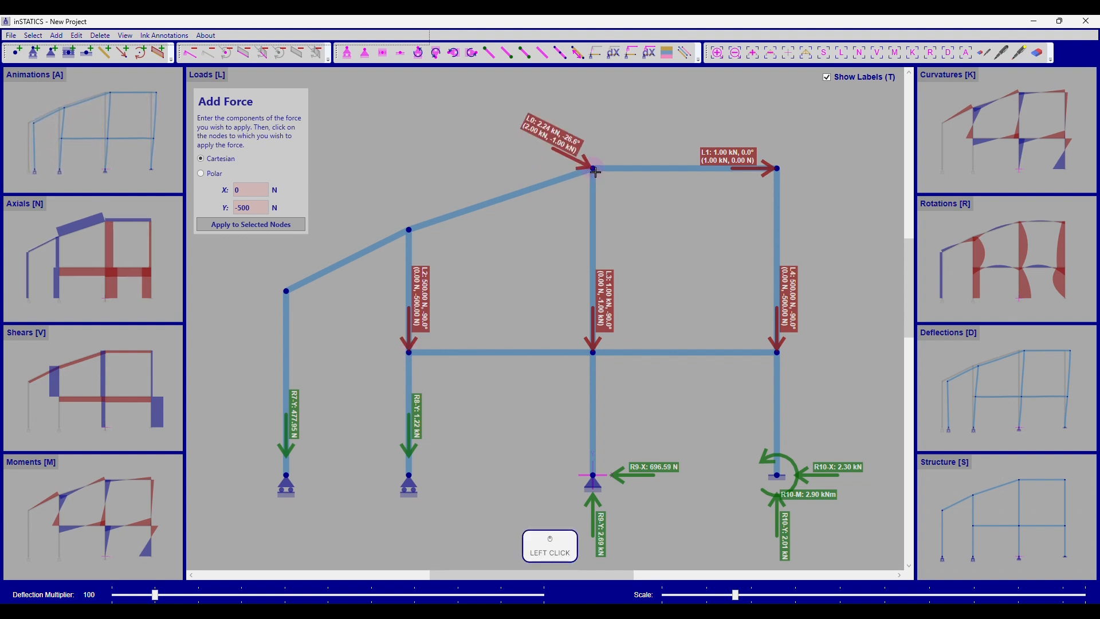
# Step: Add a 5000 Nm moment to the roof node N2, directly above N4
pyautogui.press('s')
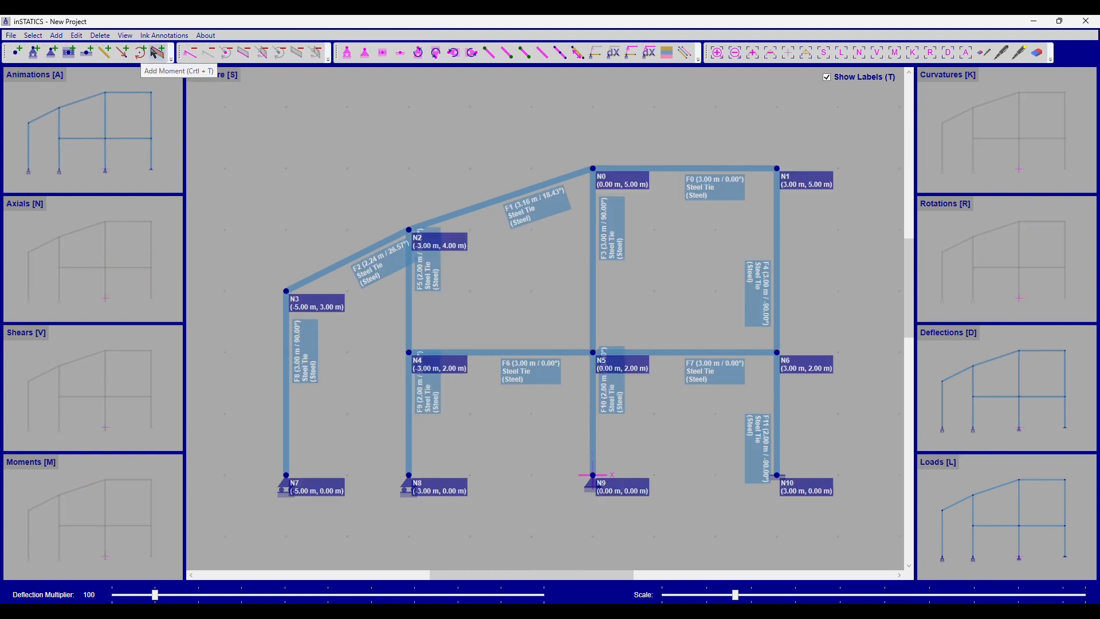
pyautogui.click(56, 36)
pyautogui.moveTo(75, 61)
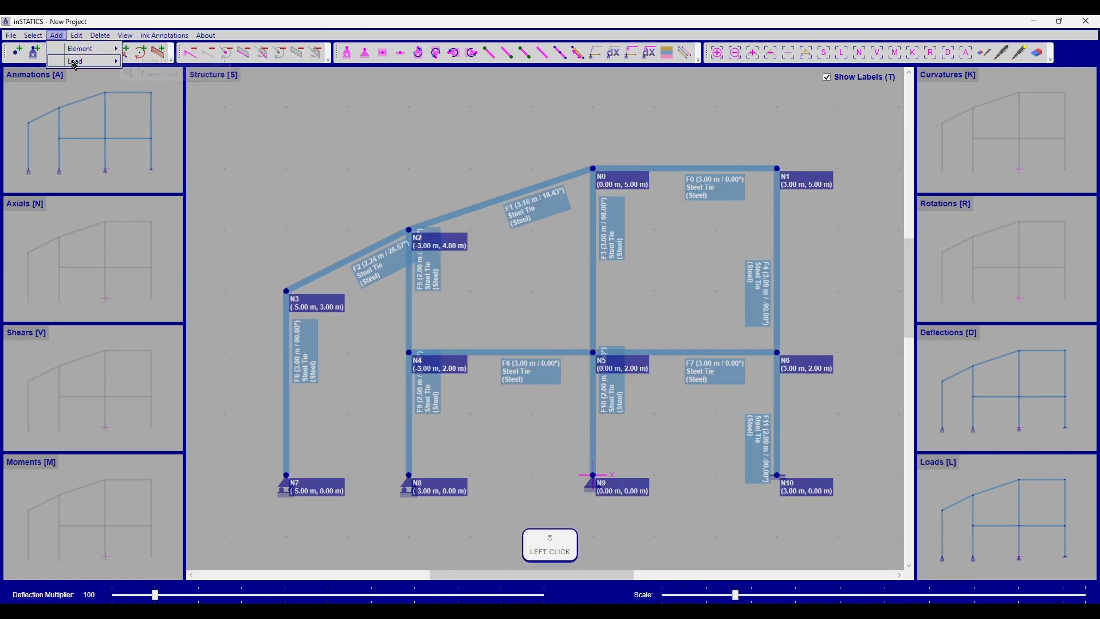
pyautogui.click(166, 61)
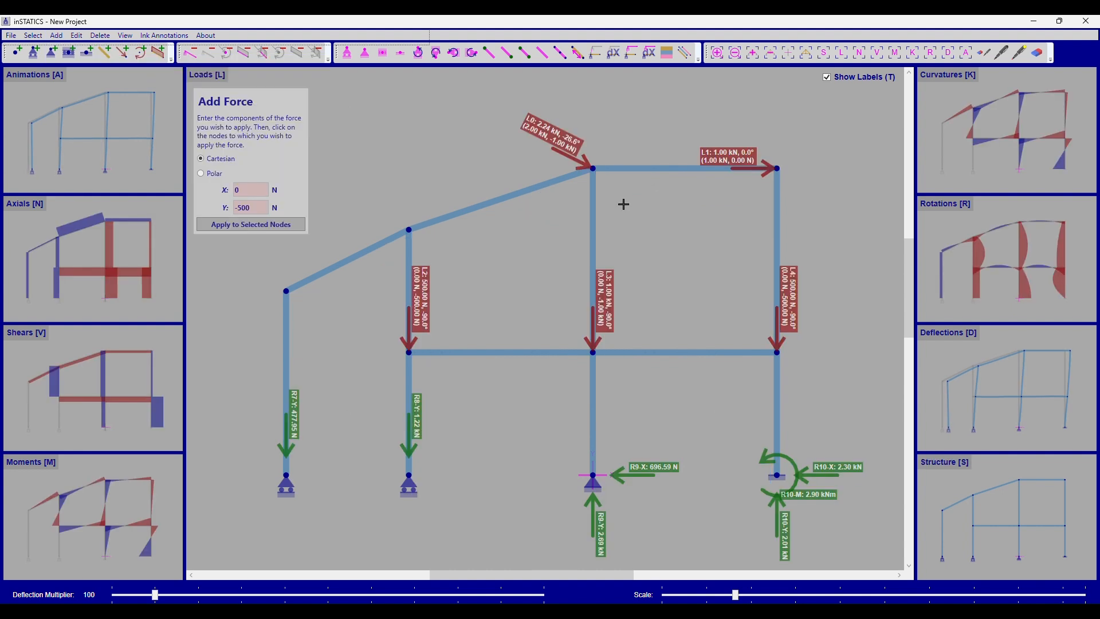
pyautogui.hotkey('ctrl', 't')
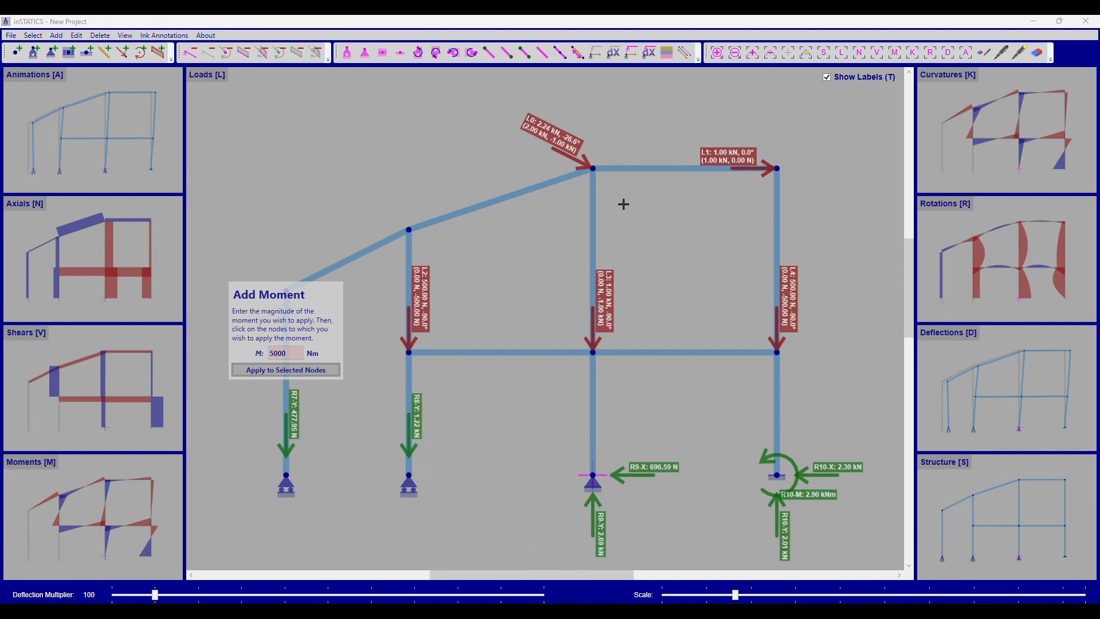
pyautogui.moveTo(244, 323); pyautogui.dragTo(283, 138)
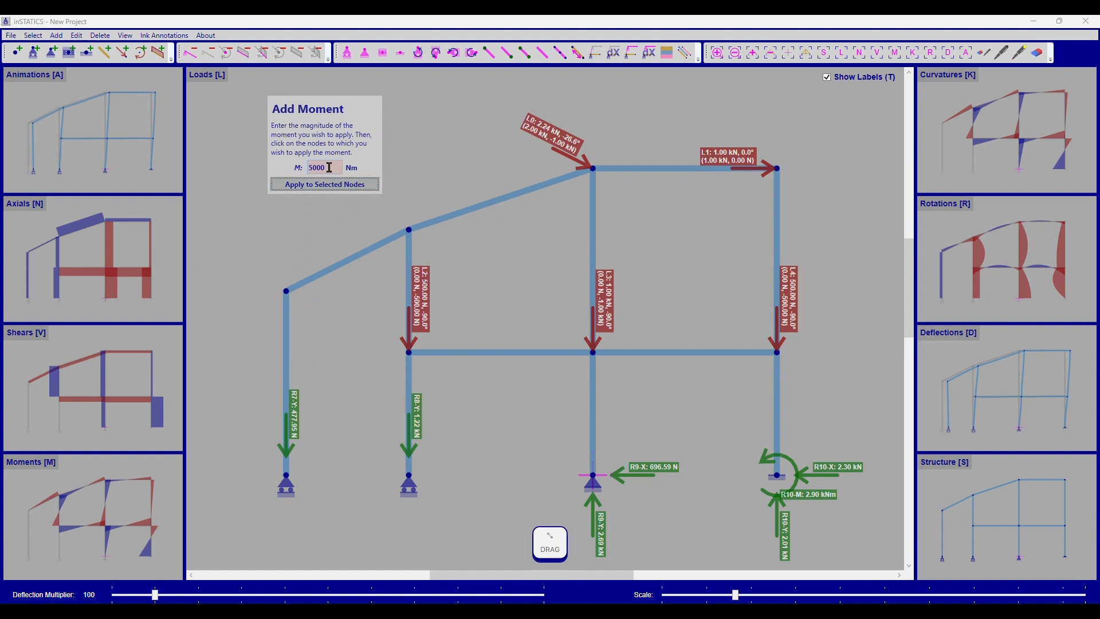
pyautogui.click(409, 230)
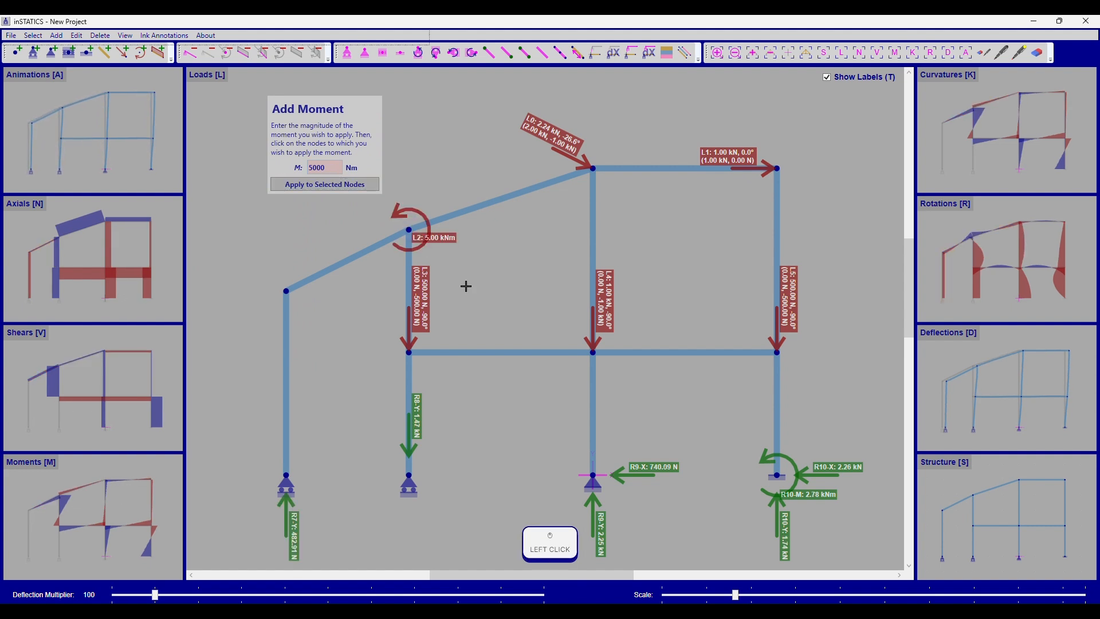
pyautogui.rightClick(558, 321)
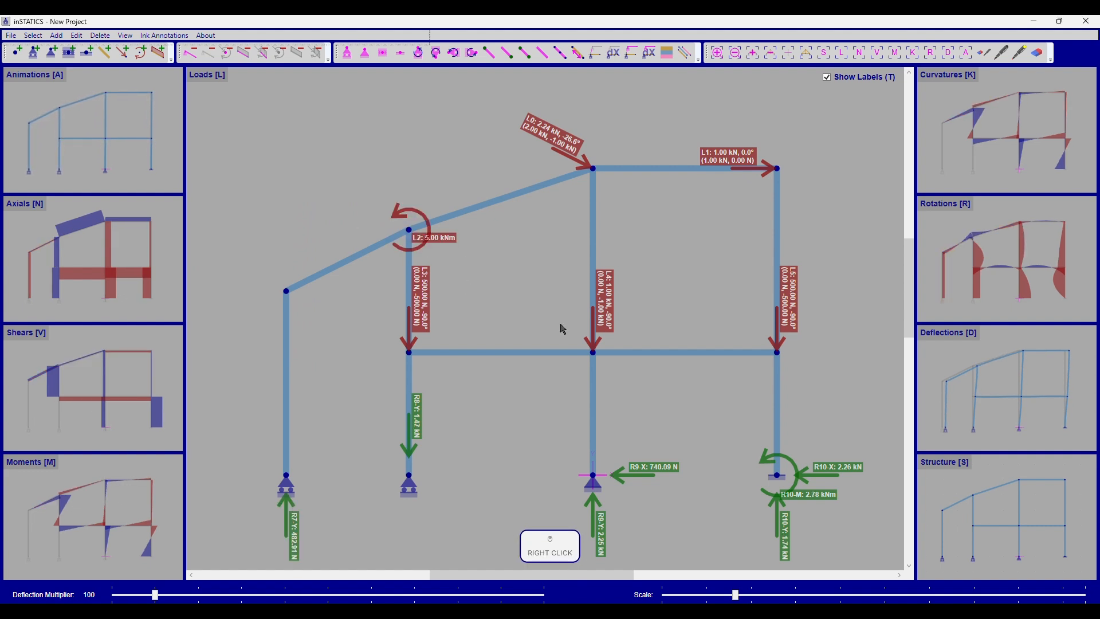
# Step: Apply a -500 Nm moment to the selected floor beam nodes N5 and N6 together
pyautogui.click(598, 352)
pyautogui.click(777, 361)
pyautogui.hotkey('ctrl', 't')
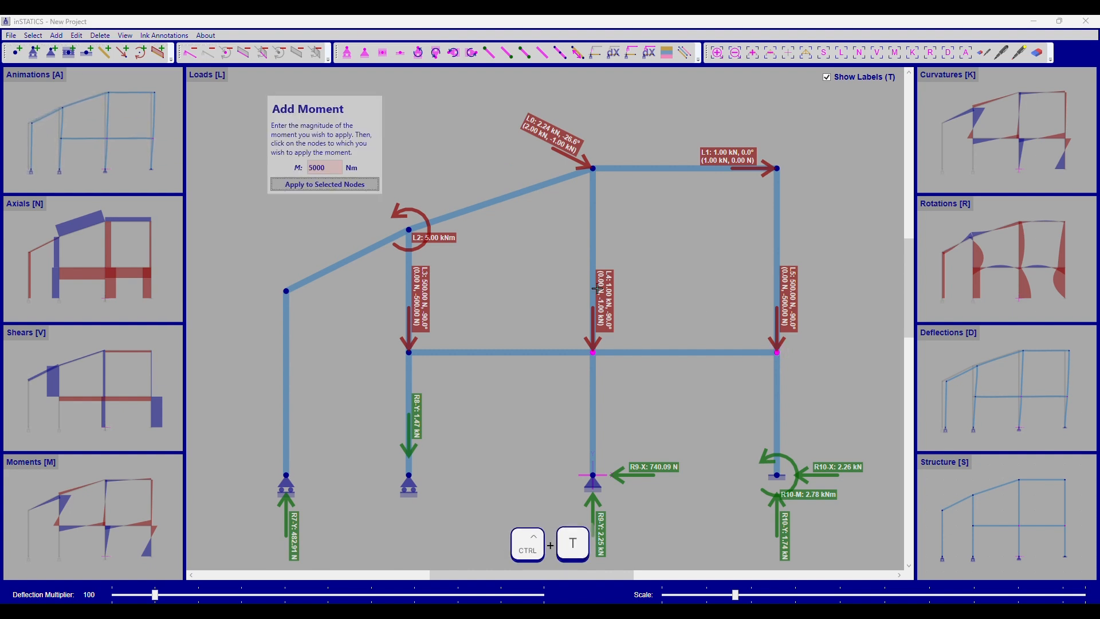
pyautogui.moveTo(328, 171); pyautogui.dragTo(222, 169)
pyautogui.write('-500')
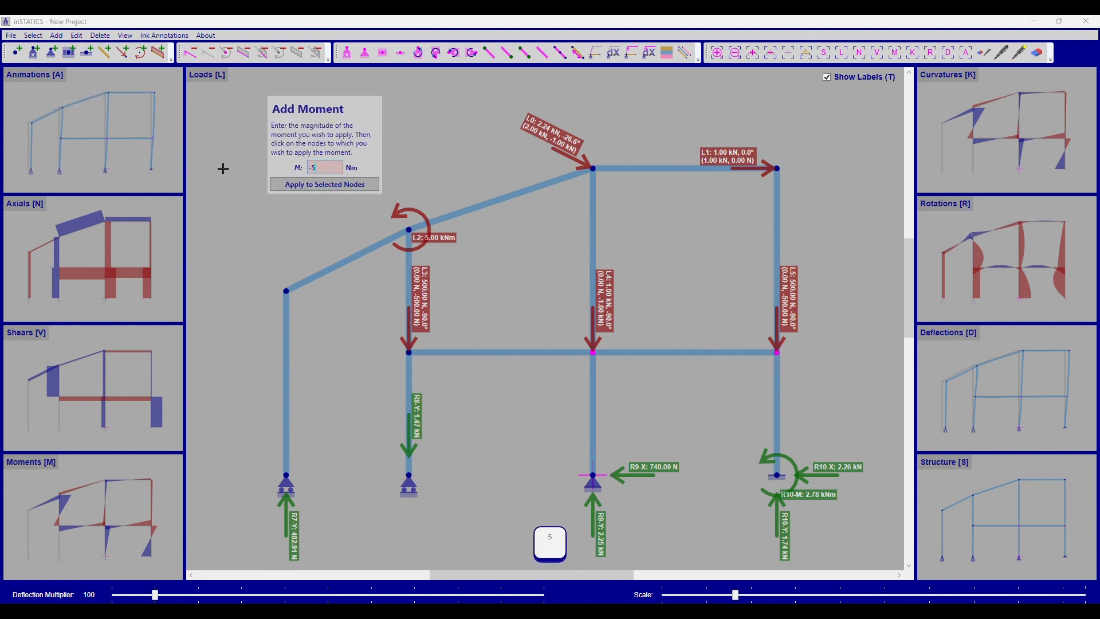
pyautogui.click(376, 187)
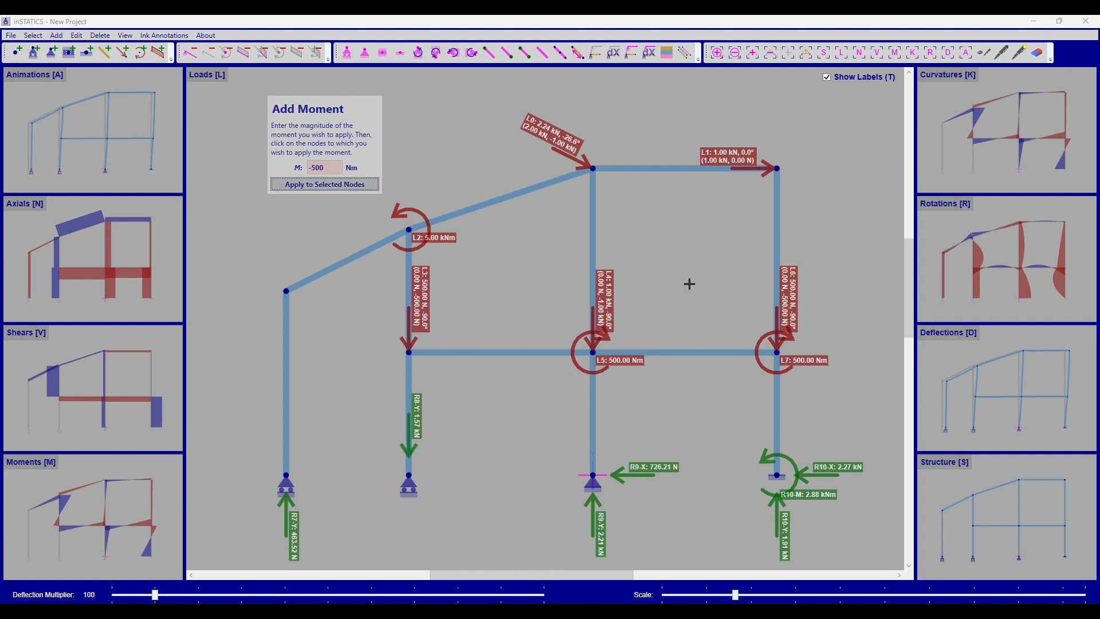
pyautogui.press('Escape')
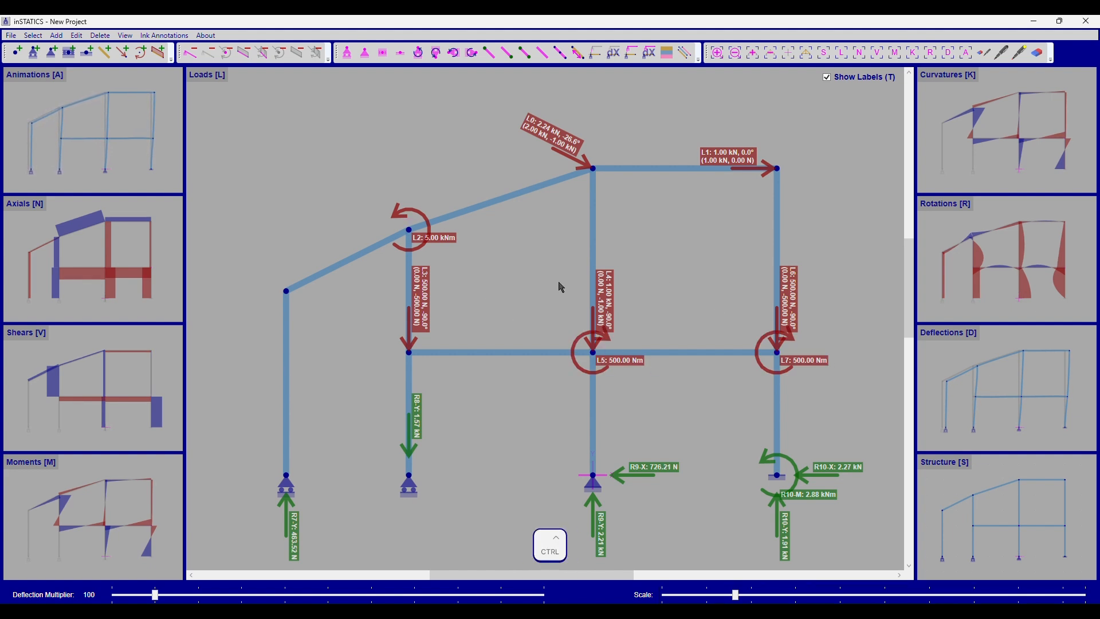
# Step: Apply a uniform frame load of X1 0, Y1 -500 N/m in global coordinates to the flat roof beam and the adjoining sloped beam
pyautogui.hotkey('ctrl', 'q')
pyautogui.moveTo(867, 230); pyautogui.dragTo(206, 272)
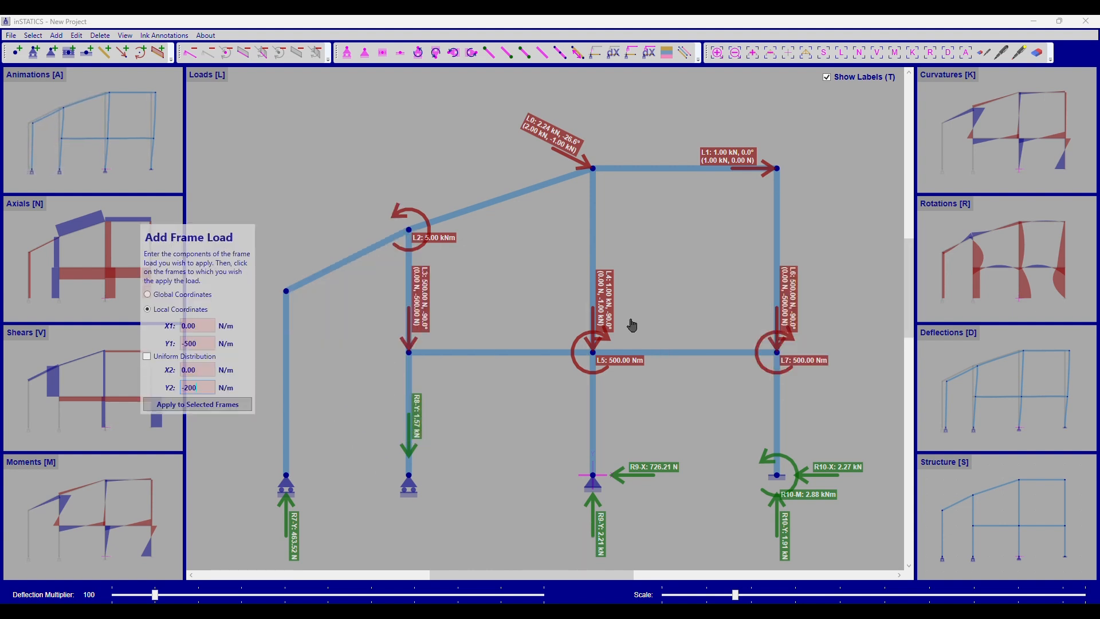
pyautogui.click(186, 295)
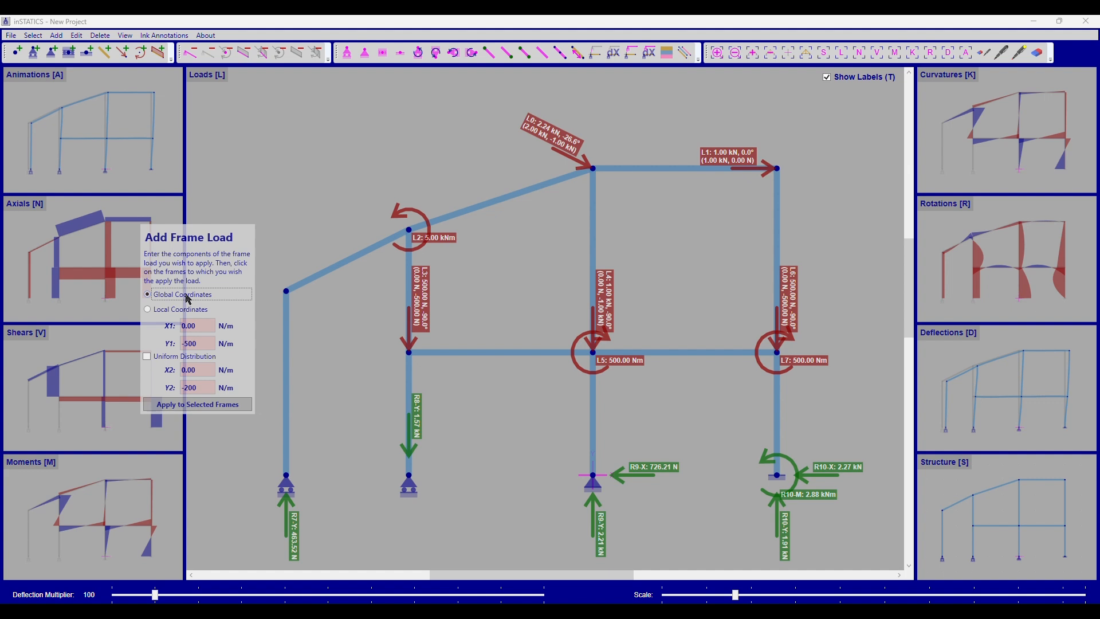
pyautogui.click(171, 357)
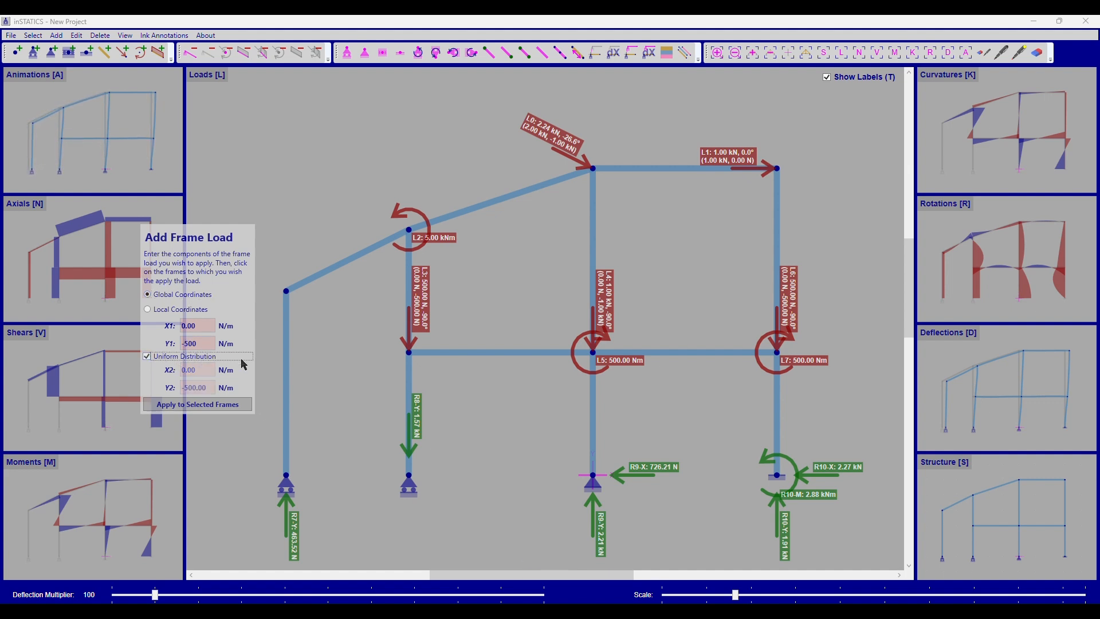
pyautogui.click(671, 171)
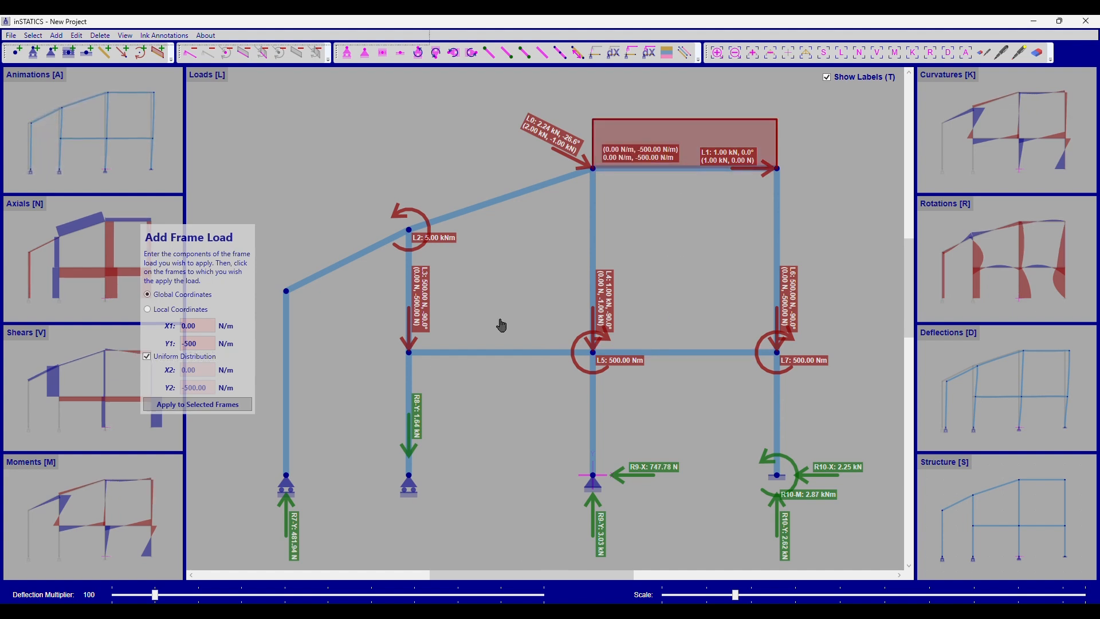
pyautogui.click(500, 205)
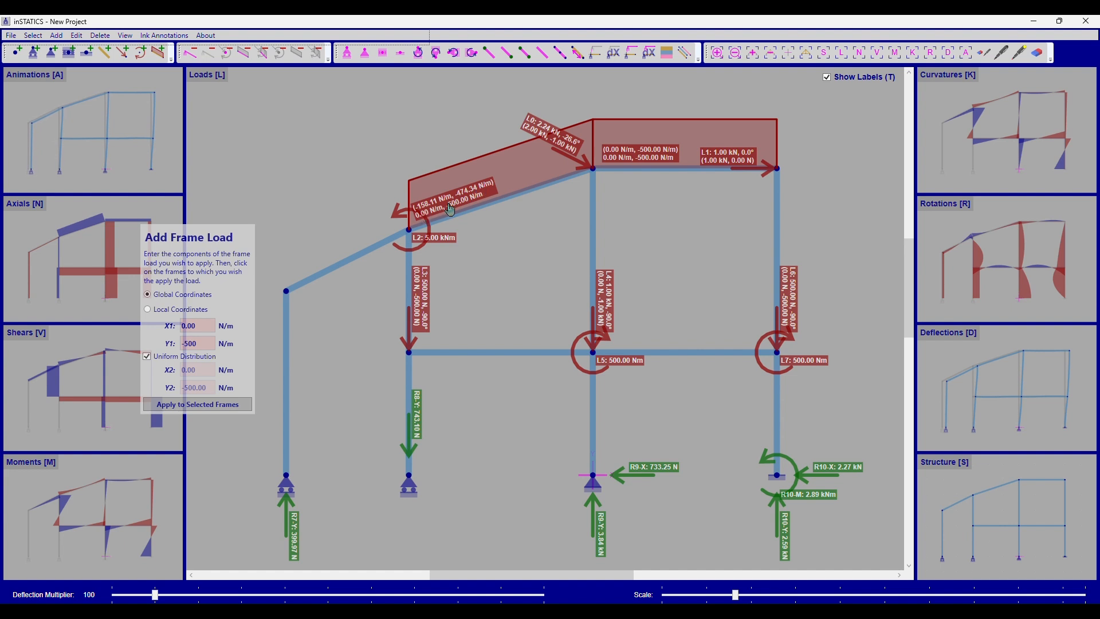
# Step: Apply the same uniform -500 N/m load in local coordinates to the lower sloped roof beam and the leftmost column
pyautogui.click(179, 310)
pyautogui.click(335, 268)
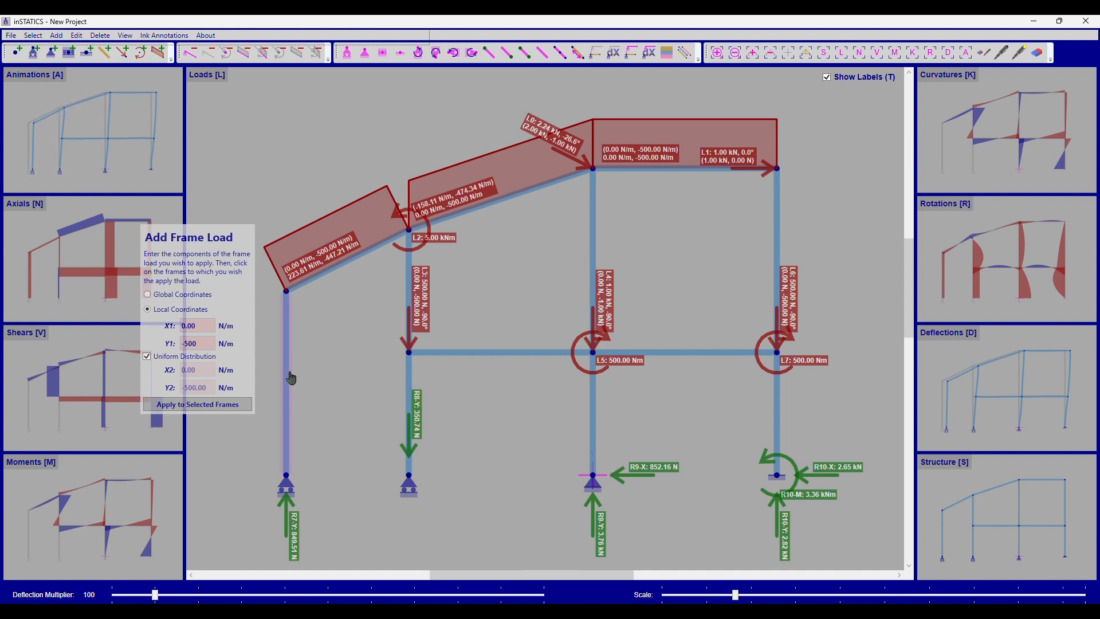
pyautogui.moveTo(220, 280); pyautogui.dragTo(133, 232)
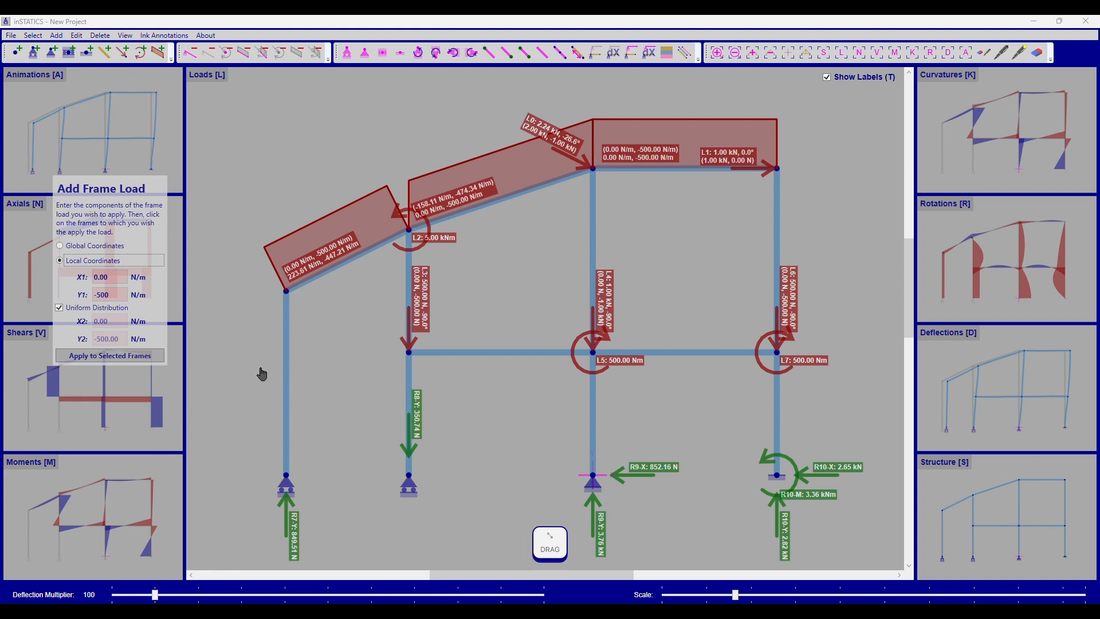
pyautogui.click(289, 358)
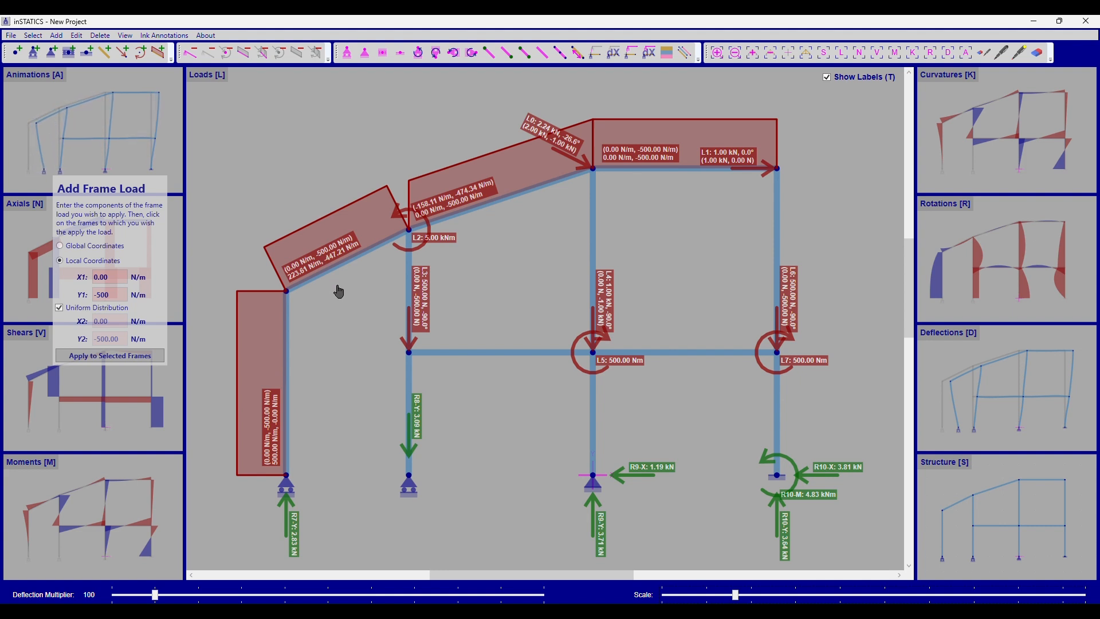
# Step: Apply a non-uniform local load with Y1 -500 N/m and Y2 -100 N/m to both horizontal floor beams
pyautogui.click(78, 309)
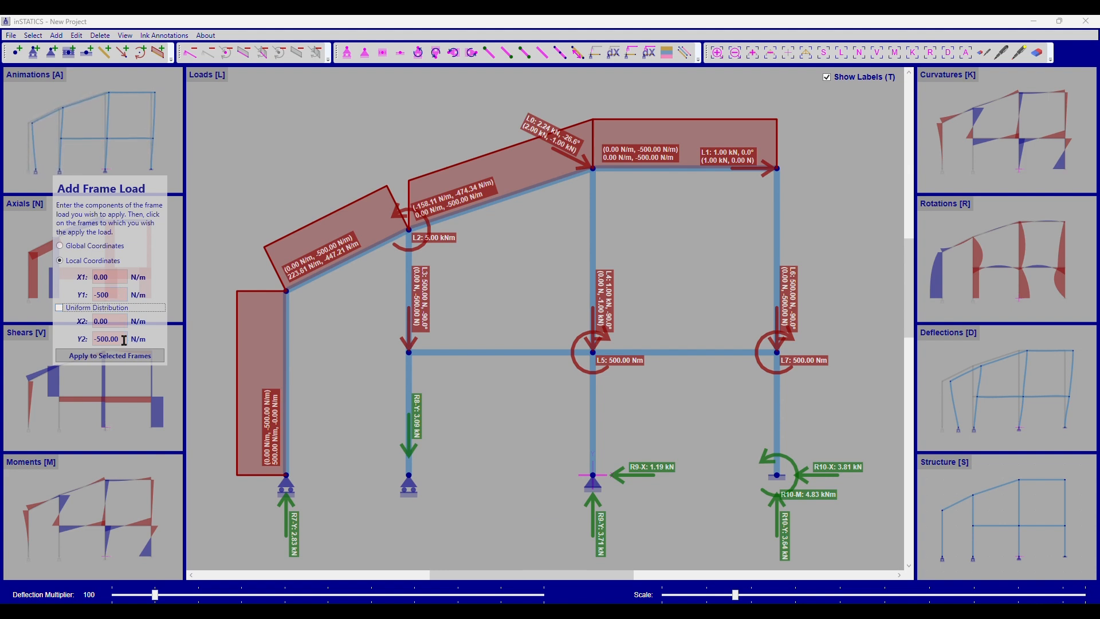
pyautogui.moveTo(131, 339); pyautogui.dragTo(82, 344)
pyautogui.write('-100')
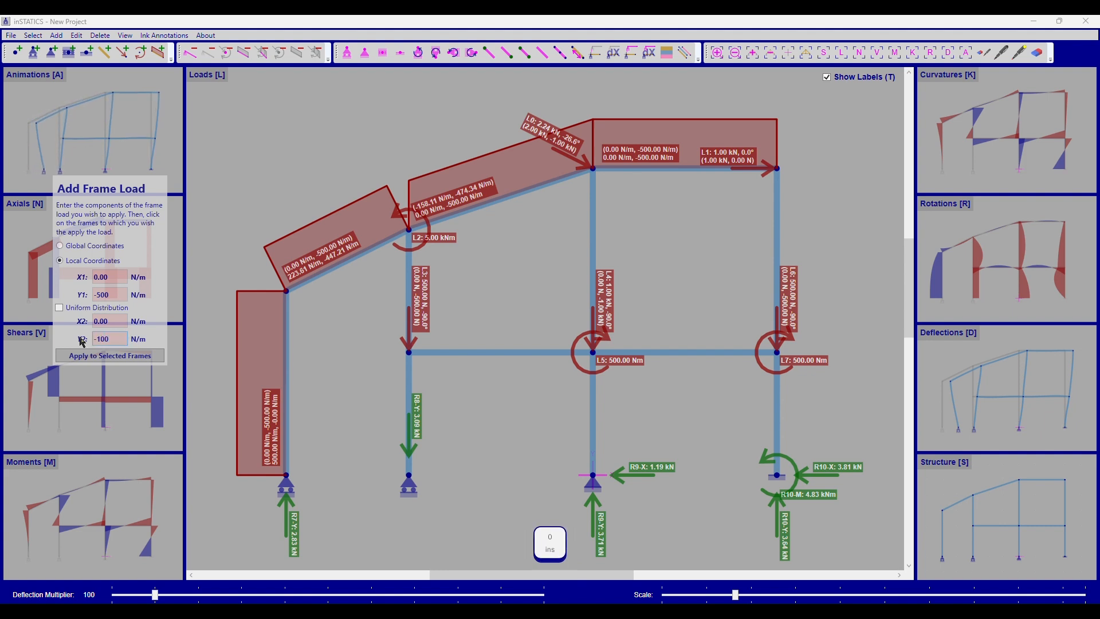
pyautogui.click(528, 357)
pyautogui.click(661, 353)
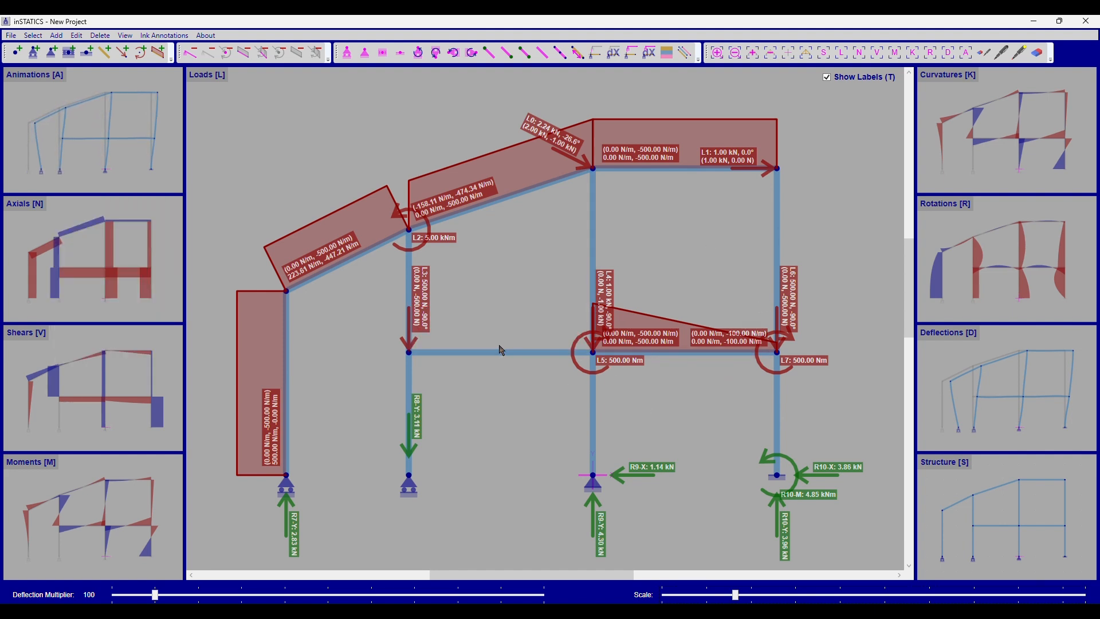
# Step: Remove the distributed load from the left floor beam and split that beam at a length of 1.5 m
pyautogui.click(502, 351)
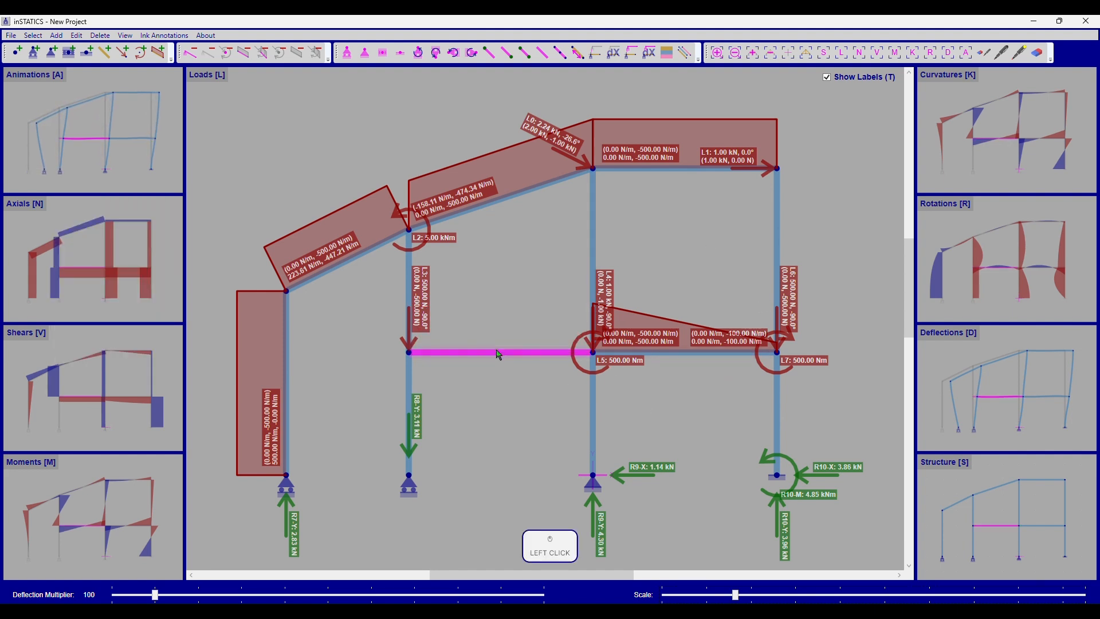
pyautogui.click(559, 54)
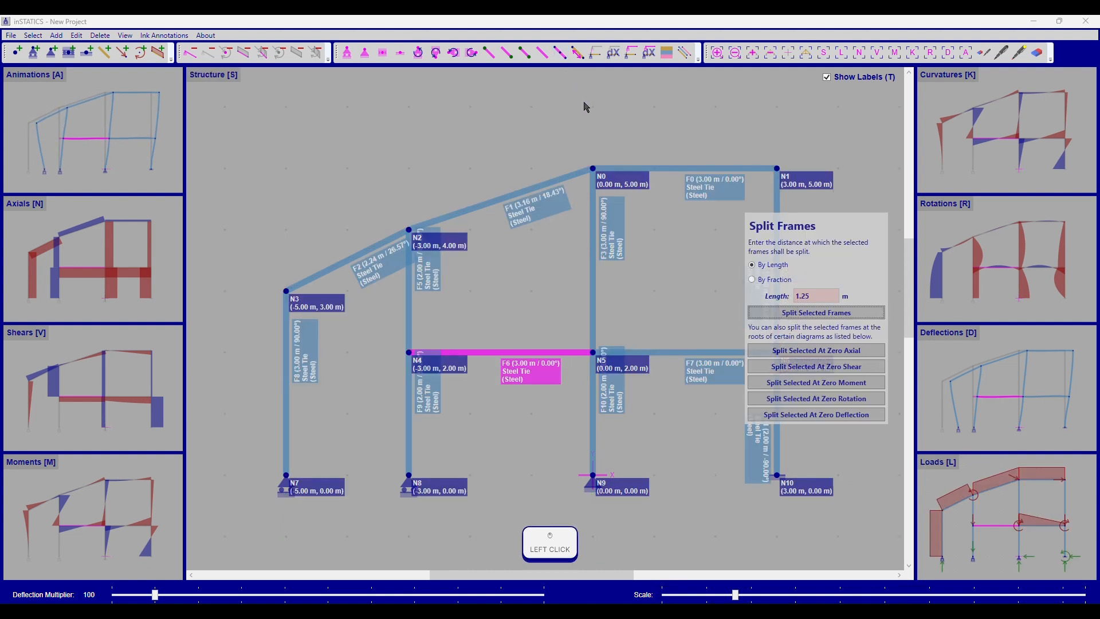
pyautogui.press('Delete')
pyautogui.press('Delete')
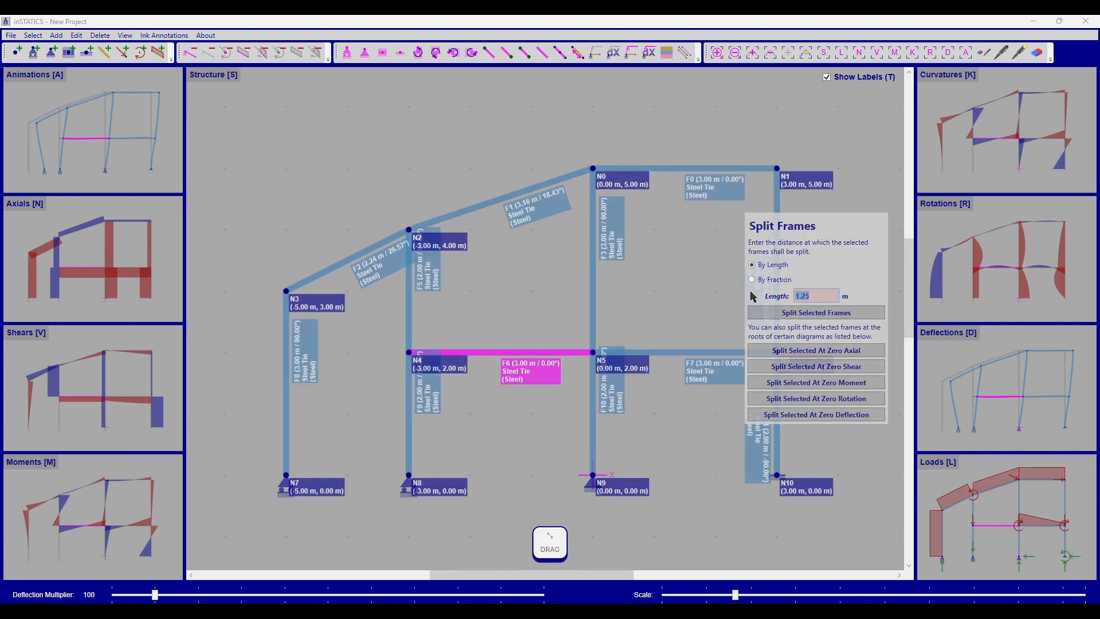
pyautogui.write('5')
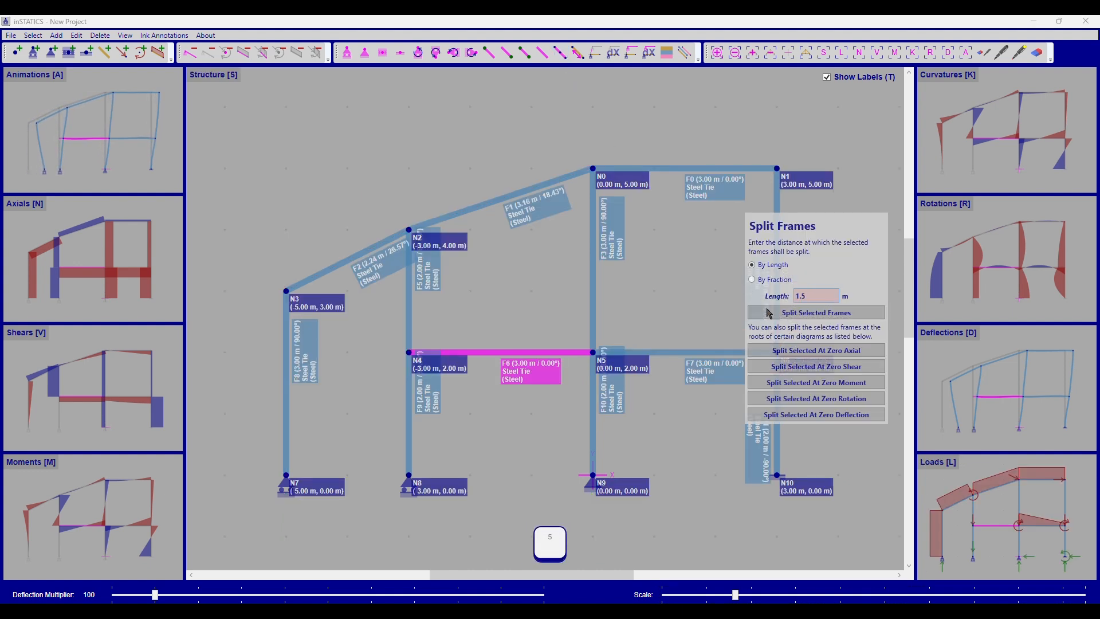
pyautogui.click(769, 314)
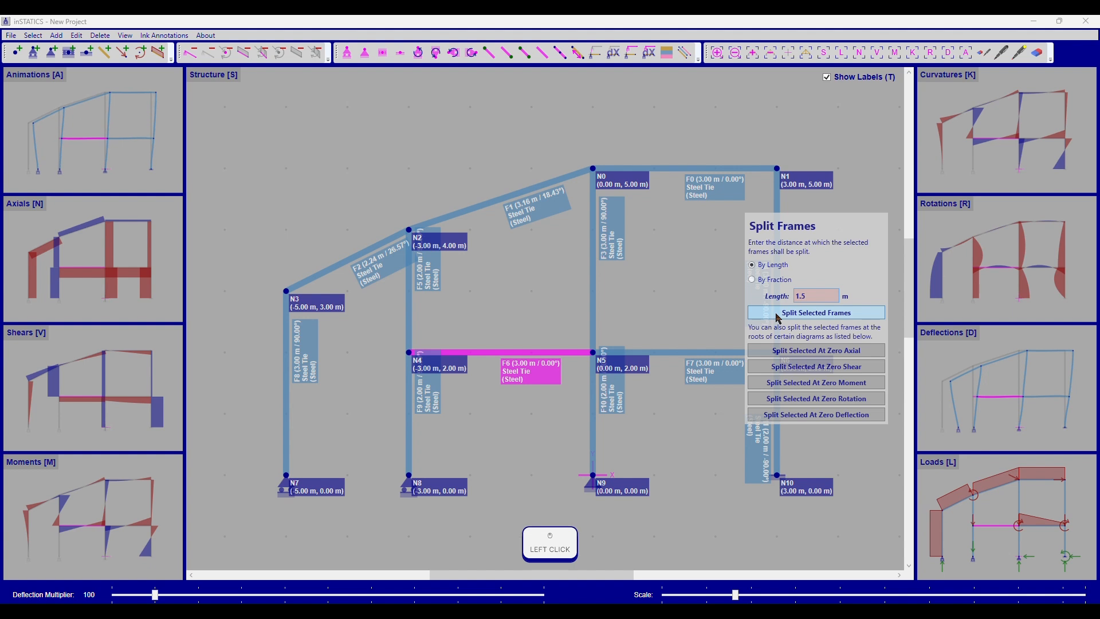
pyautogui.rightClick(510, 423)
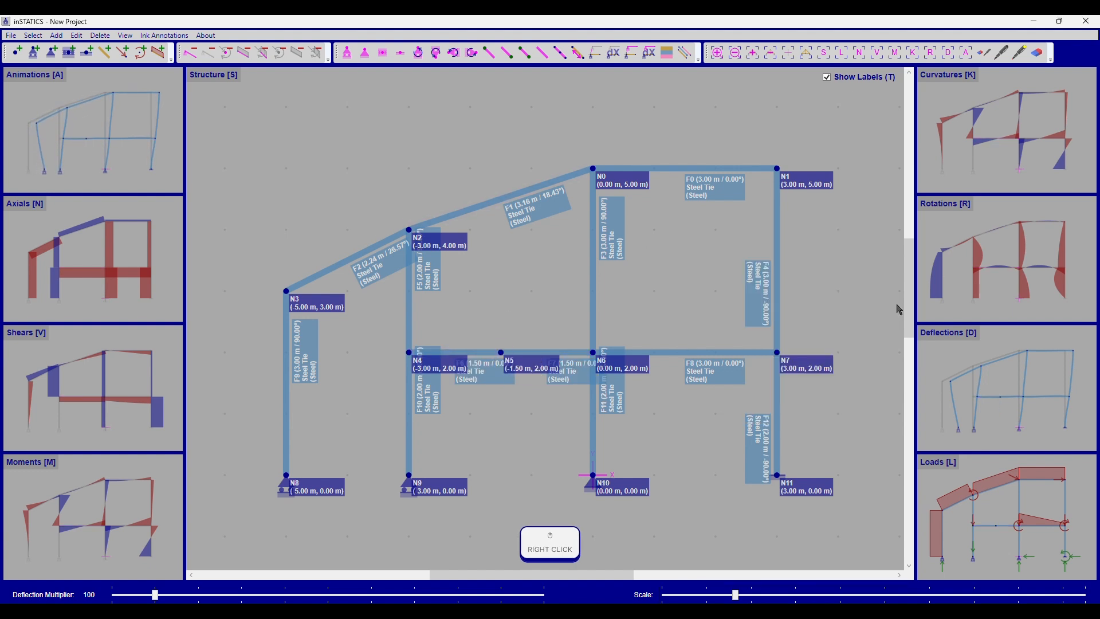
# Step: In the Loads view, apply a force of X 0 N and Y -500 N to the new midpoint node of the left floor beam
pyautogui.press('l')
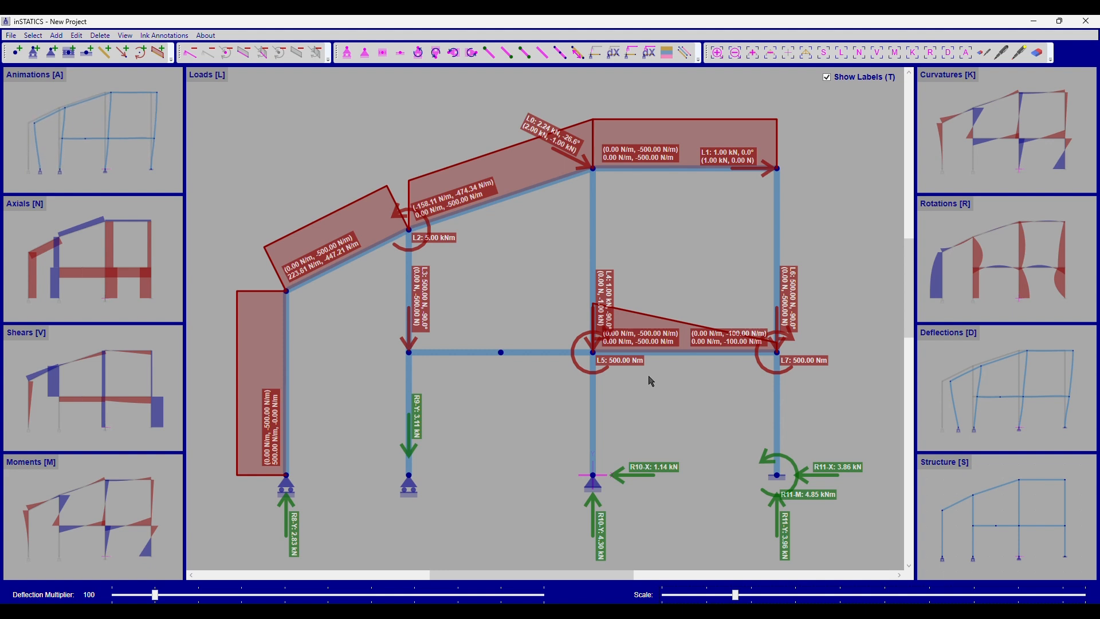
pyautogui.hotkey('ctrl', 'p')
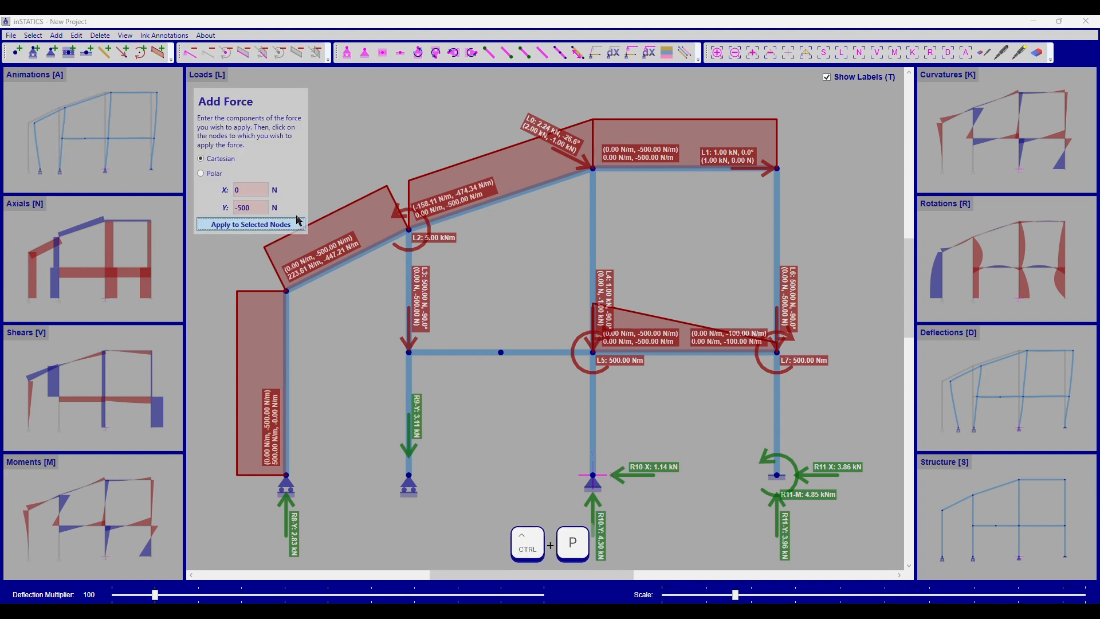
pyautogui.click(501, 353)
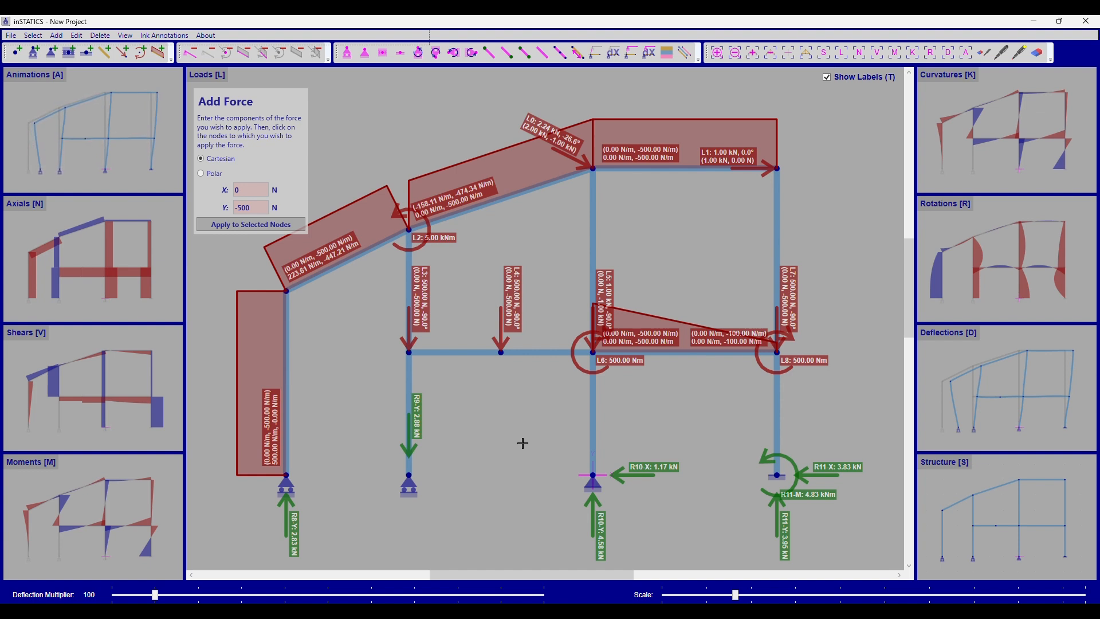
# Step: Set the force's Y component to -2E3 N and add it to the midpoint node of the left floor beam
pyautogui.write('-2')
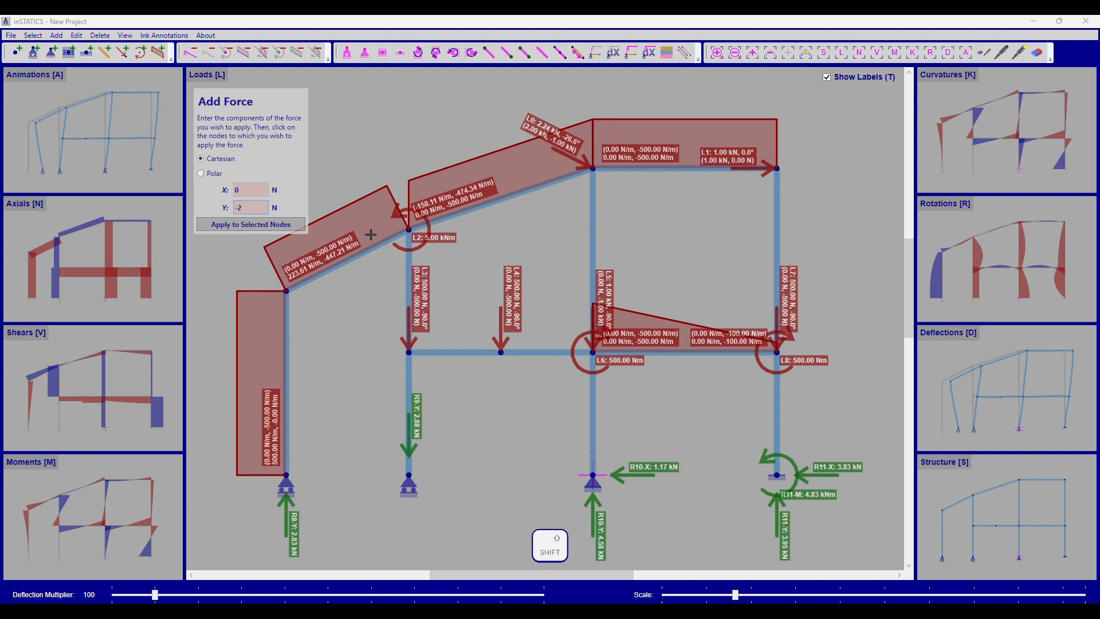
pyautogui.write('E1')
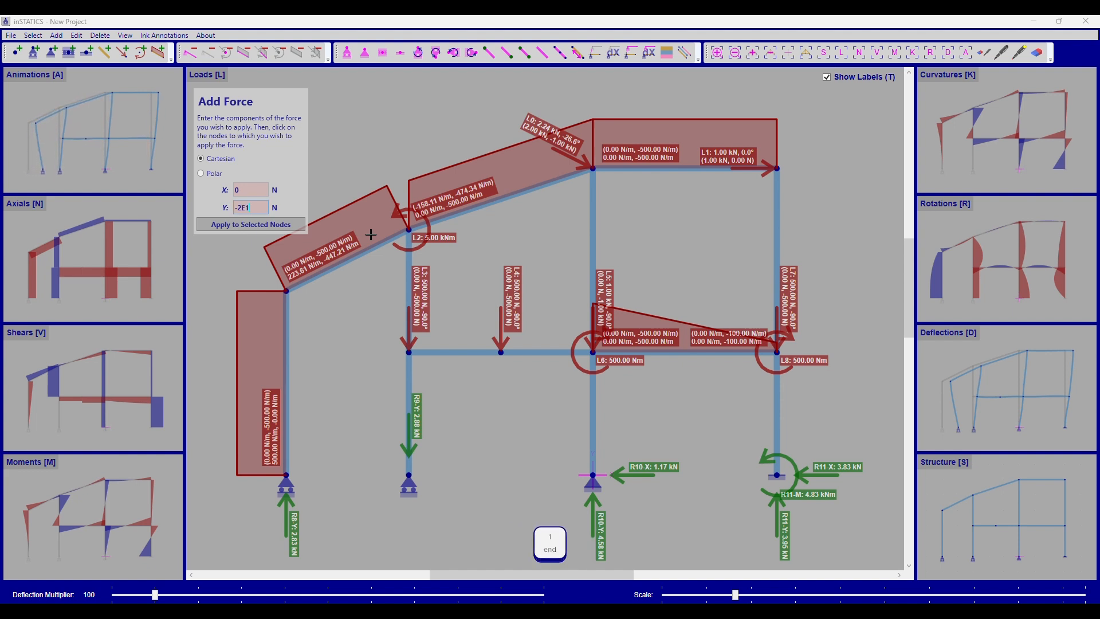
pyautogui.press('BackSpace')
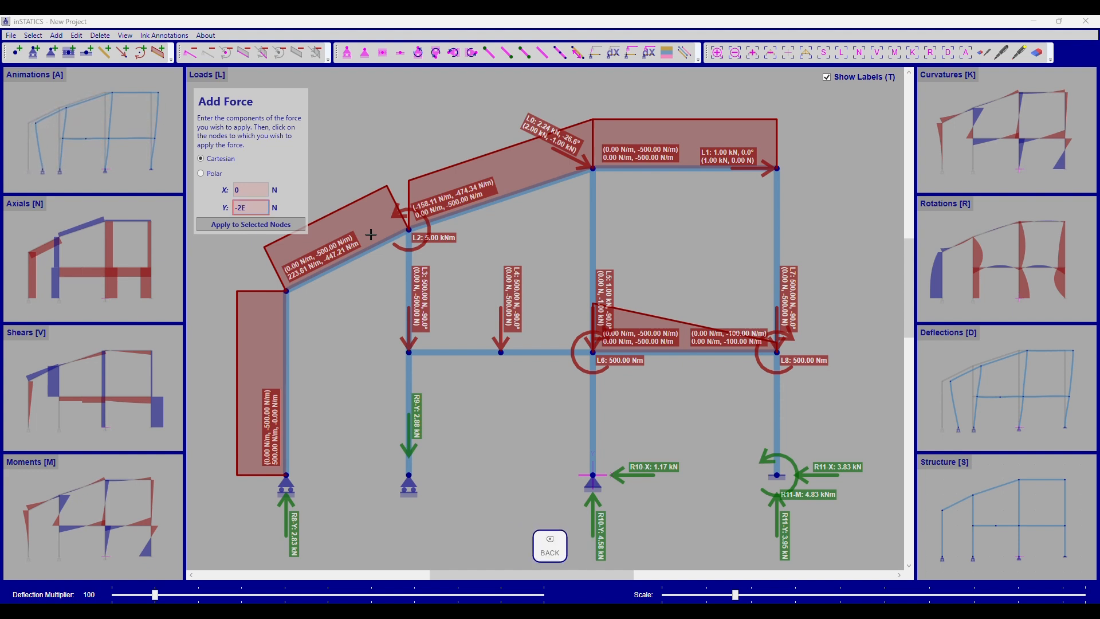
pyautogui.write('3')
pyautogui.click(508, 355)
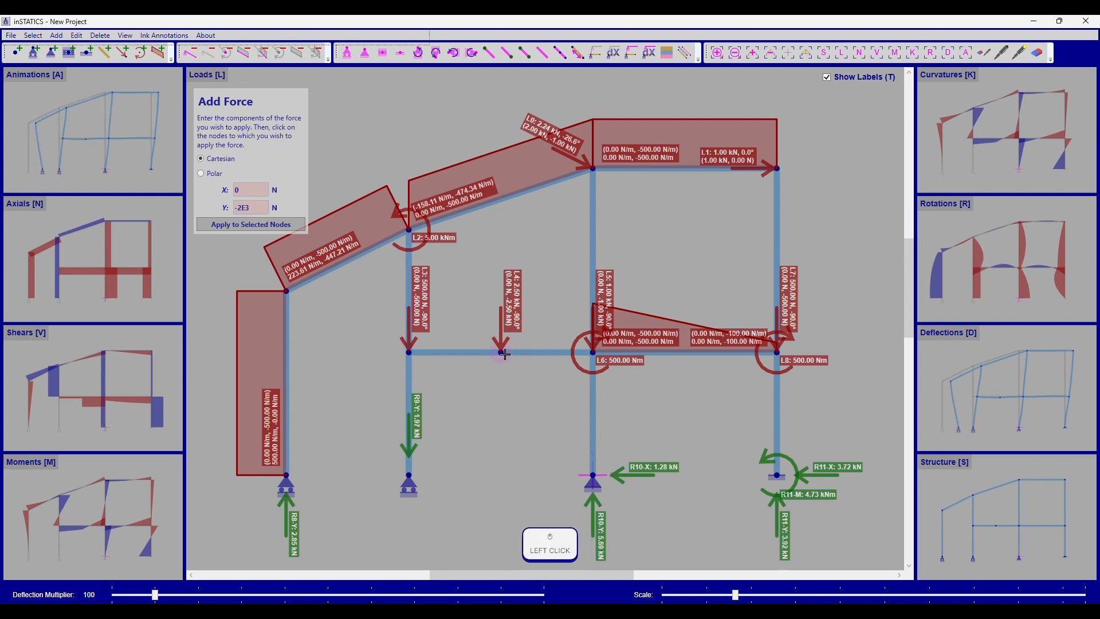